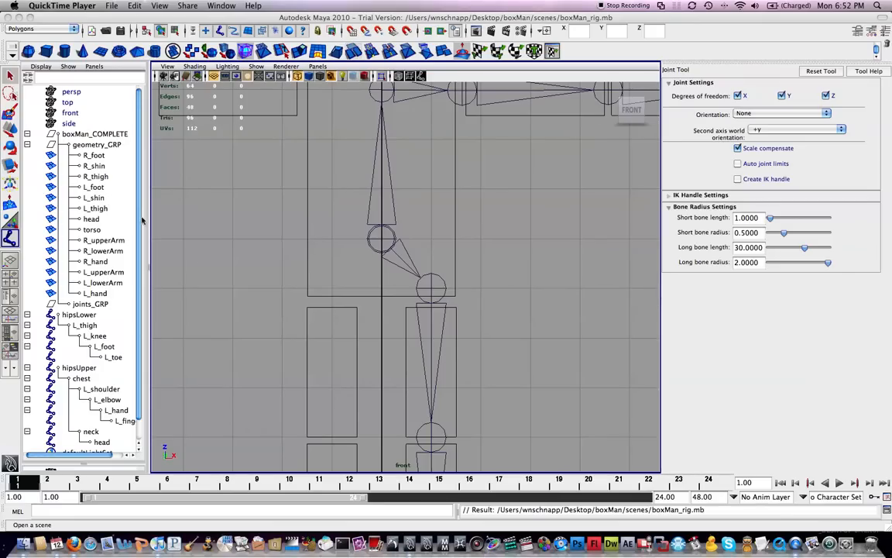
# - Inspect the boxMan's left leg, hip and arm joint chains in the front view and widen the Outliner to show full joint names
pyautogui.click(475, 340)
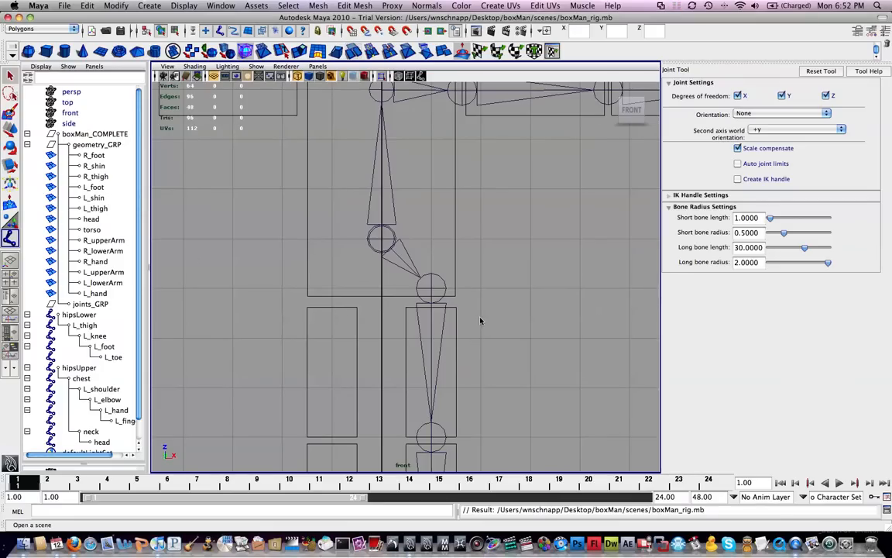
pyautogui.keyDown('alt'); pyautogui.moveTo(481, 332); pyautogui.dragTo(507, 219, button='middle'); pyautogui.keyUp('alt')
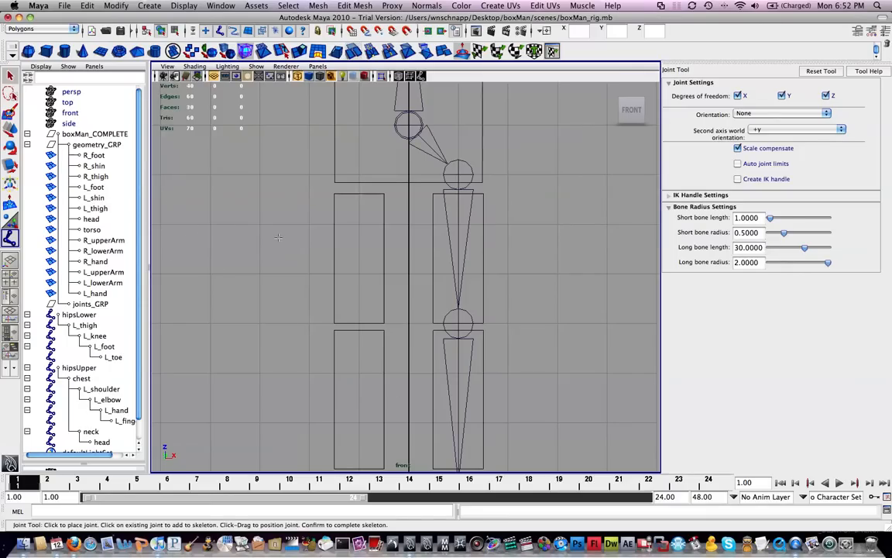
pyautogui.keyDown('alt'); pyautogui.moveTo(316, 265); pyautogui.dragTo(293, 202, button='middle'); pyautogui.keyUp('alt')
pyautogui.scroll(-3, 86, 271)
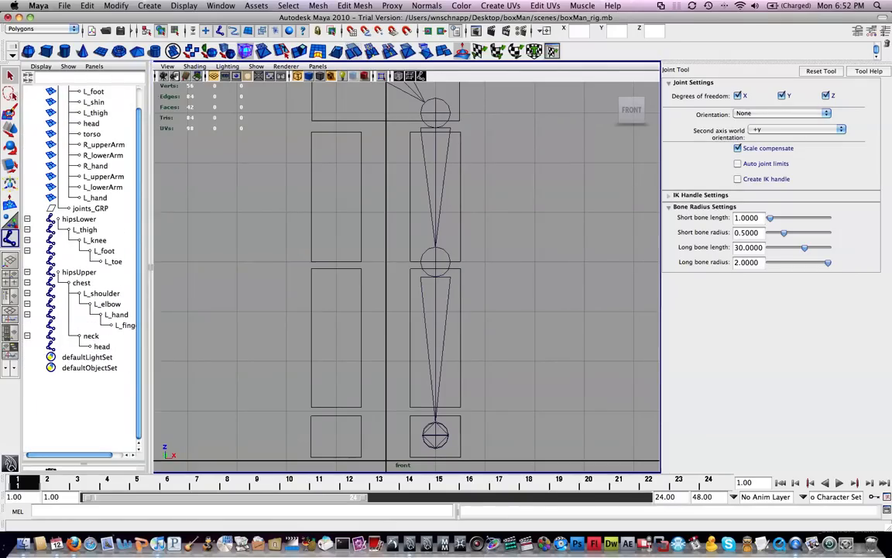
pyautogui.moveTo(150, 241); pyautogui.dragTo(189, 238)
pyautogui.scroll(-4, 321, 222)
pyautogui.keyDown('alt'); pyautogui.moveTo(442, 168); pyautogui.dragTo(408, 263, button='middle'); pyautogui.keyUp('alt')
pyautogui.scroll(-2, 408, 264)
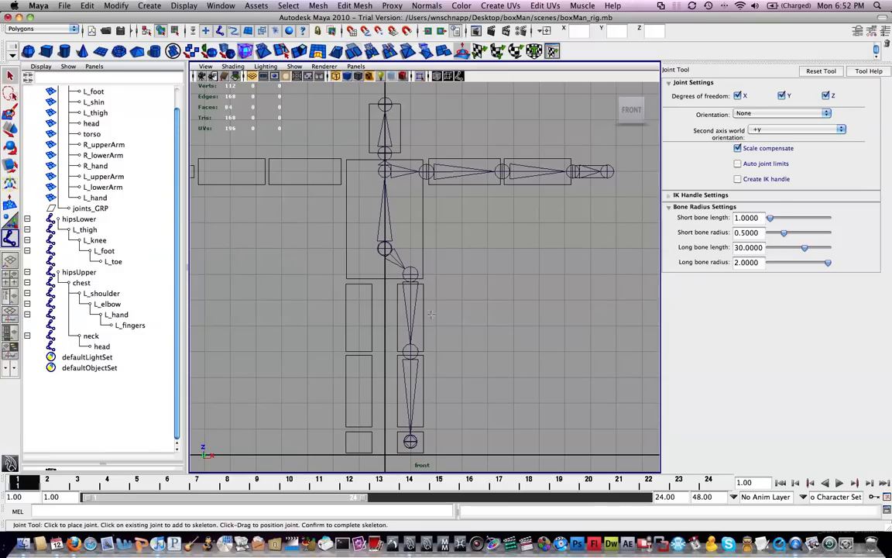
# - Place a single joint beside the torso at hip height, at X 2 and Z 8, with joint orientation None
pyautogui.scroll(10, 415, 279)
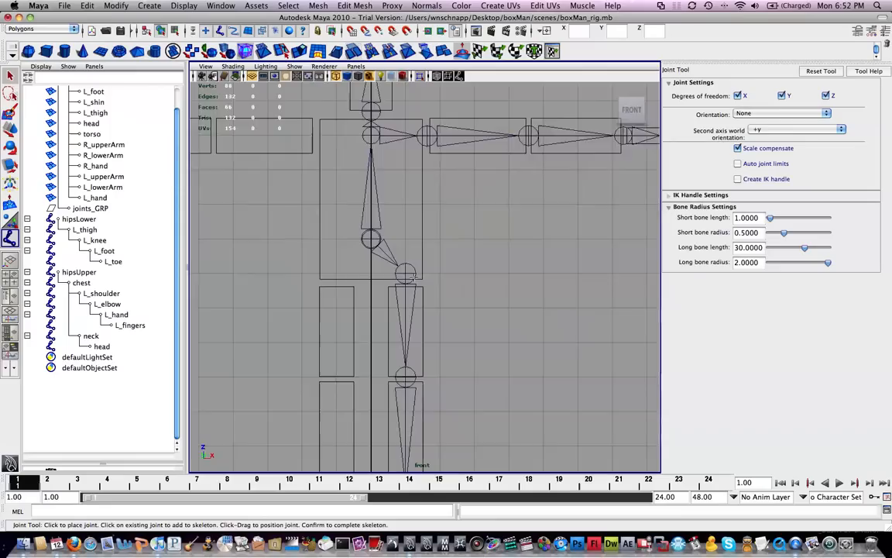
pyautogui.keyDown('alt'); pyautogui.moveTo(361, 232); pyautogui.dragTo(425, 277, button='middle'); pyautogui.keyUp('alt')
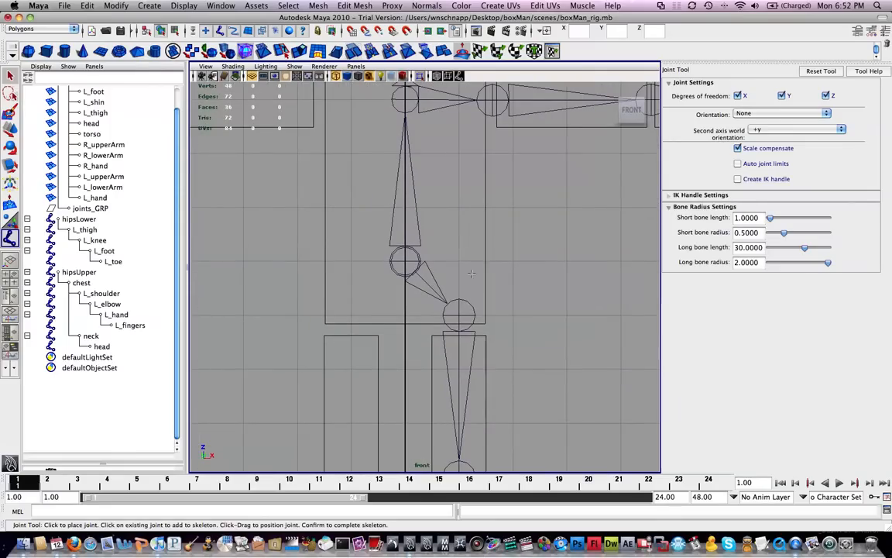
pyautogui.click(513, 261)
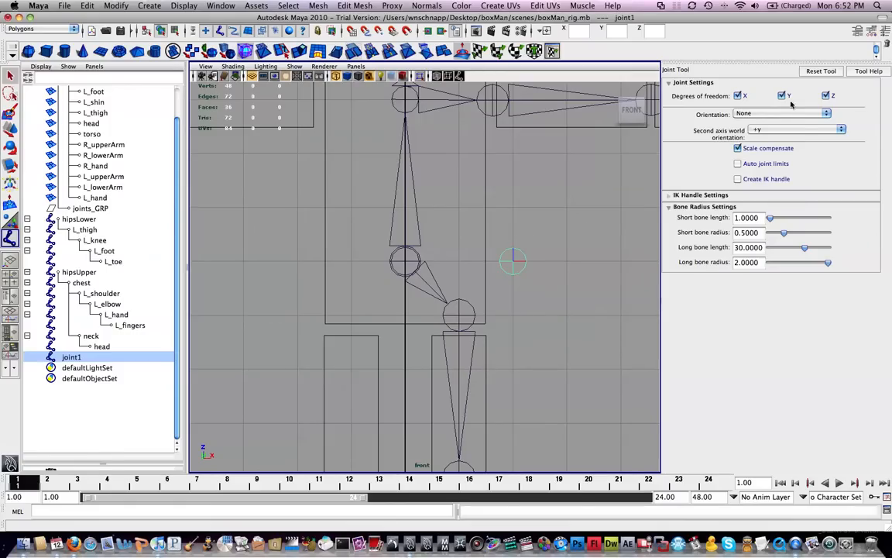
pyautogui.click(750, 115)
pyautogui.click(745, 114)
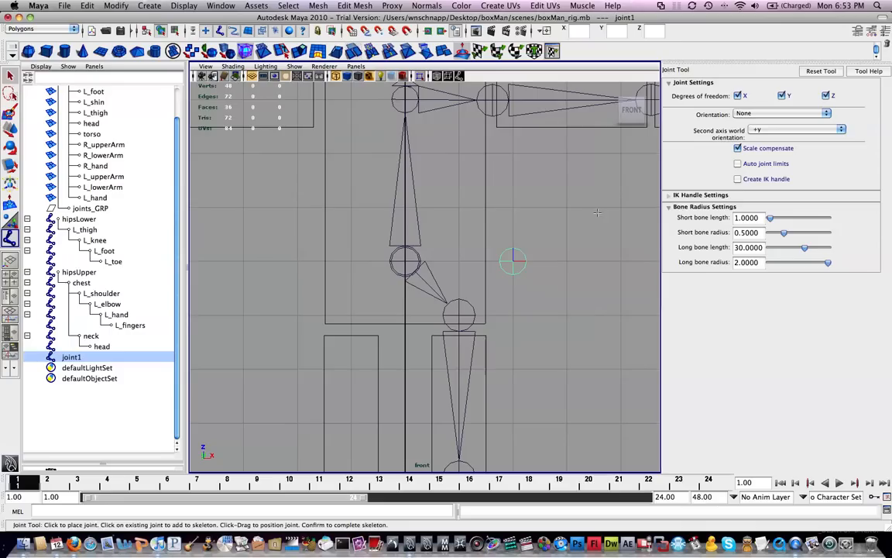
# - Set the new joint's radius to 1 and move it onto the hip joints at X 0, Z 8
pyautogui.press('w')
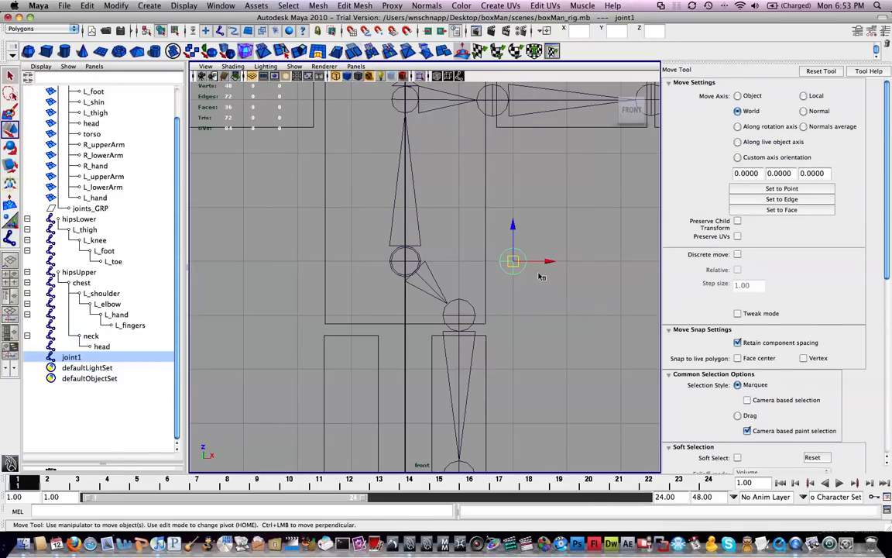
pyautogui.hotkey('ctrl', 'a')
pyautogui.hotkey('ctrl', 'a')
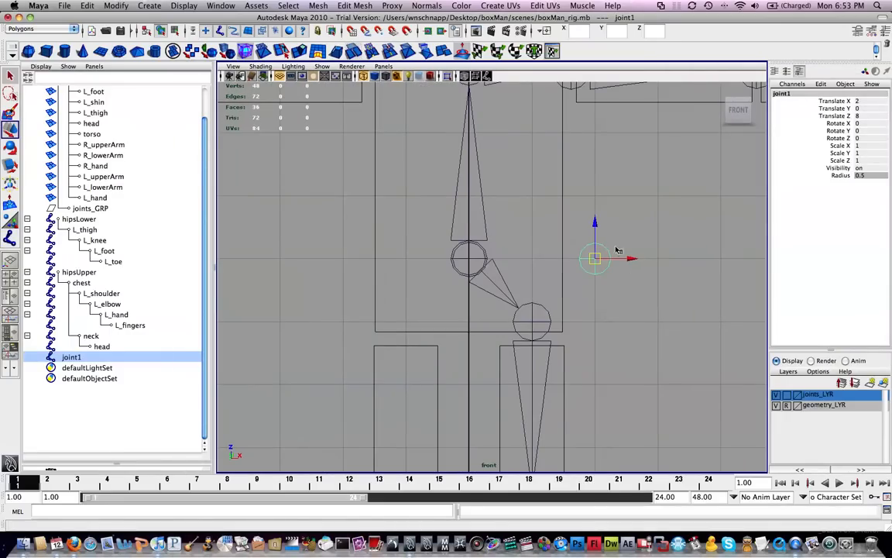
pyautogui.hotkey('ctrl', 'a')
pyautogui.hotkey('ctrl', 'a')
pyautogui.click(862, 176)
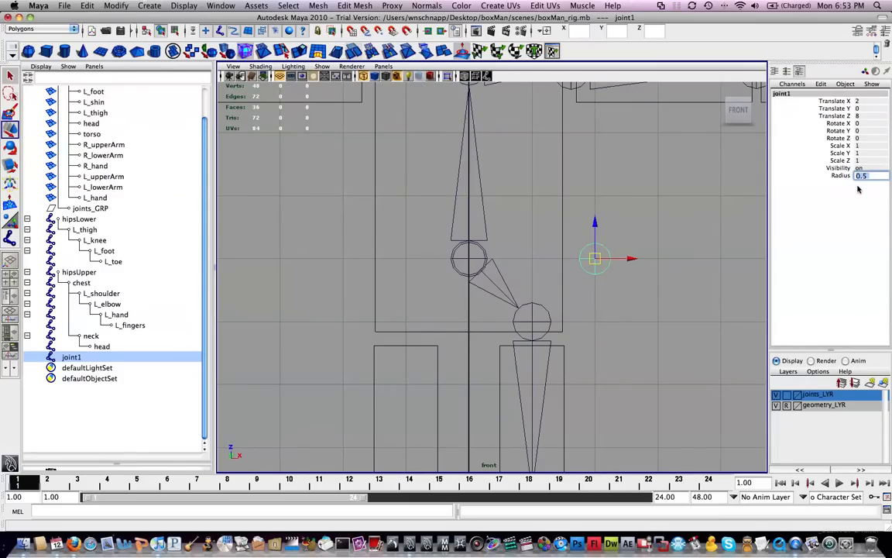
pyautogui.write('1')
pyautogui.press('Return')
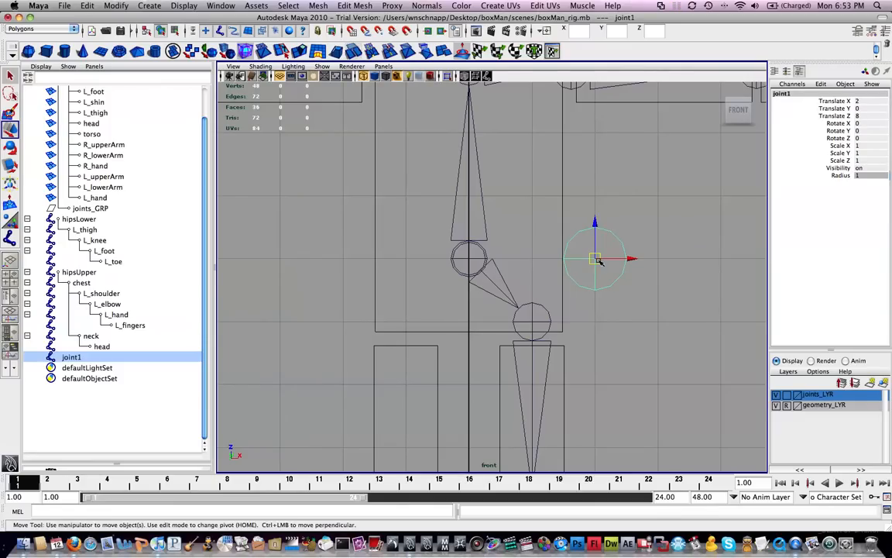
pyautogui.moveTo(600, 261); pyautogui.dragTo(475, 261)
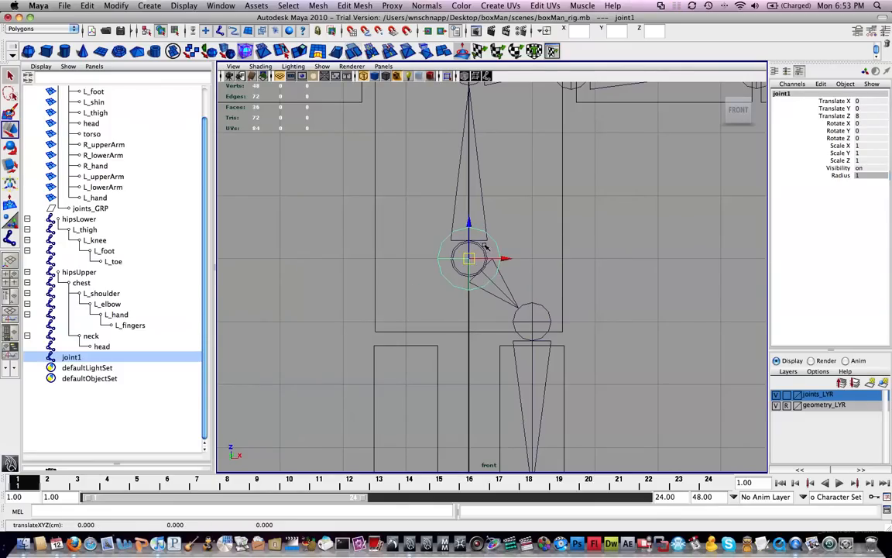
# - Set the radius of the hipsUpper joint to 0.75
pyautogui.click(485, 247)
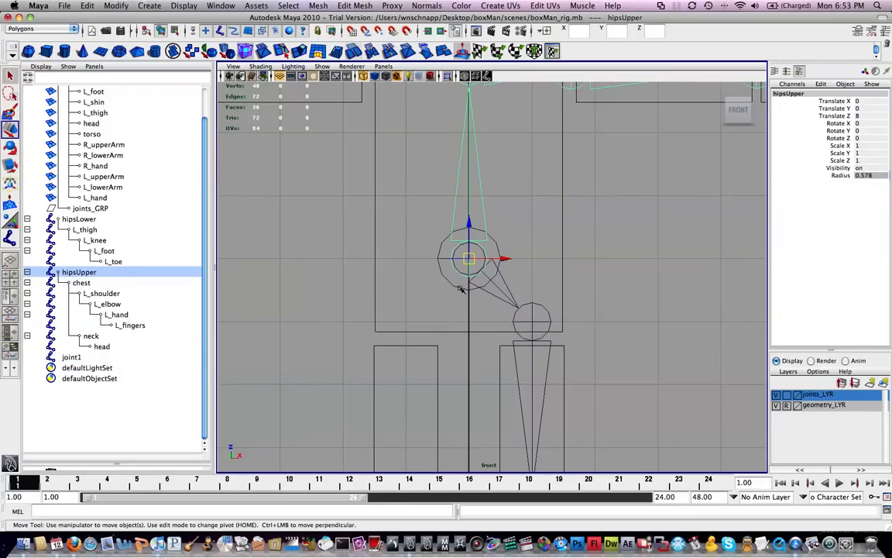
pyautogui.click(872, 177)
pyautogui.write('1')
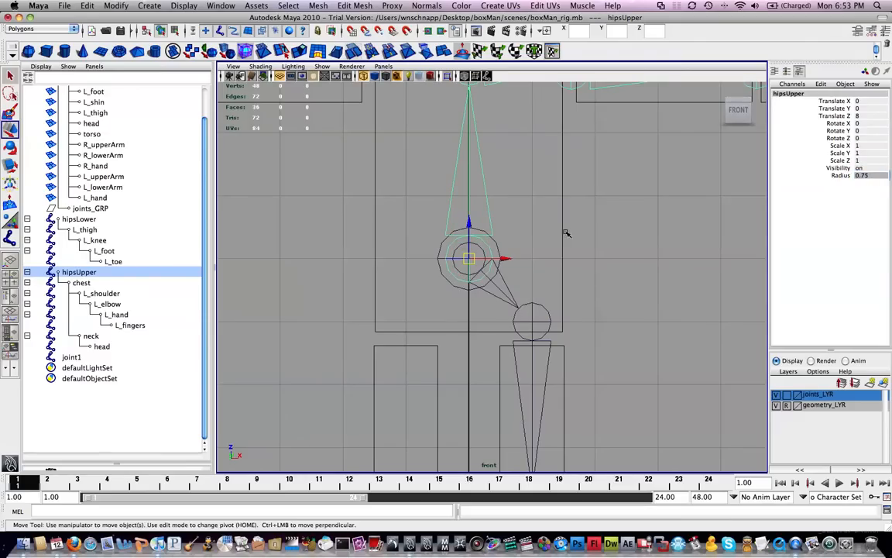
# - Rename the largest of the overlapping hip joints, joint1, to root
pyautogui.click(518, 236)
pyautogui.click(484, 248)
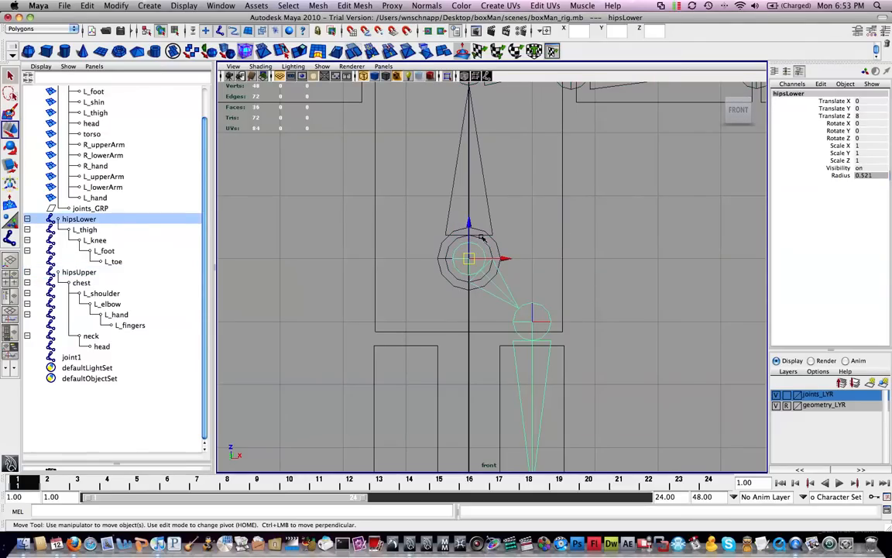
pyautogui.click(488, 240)
pyautogui.click(490, 240)
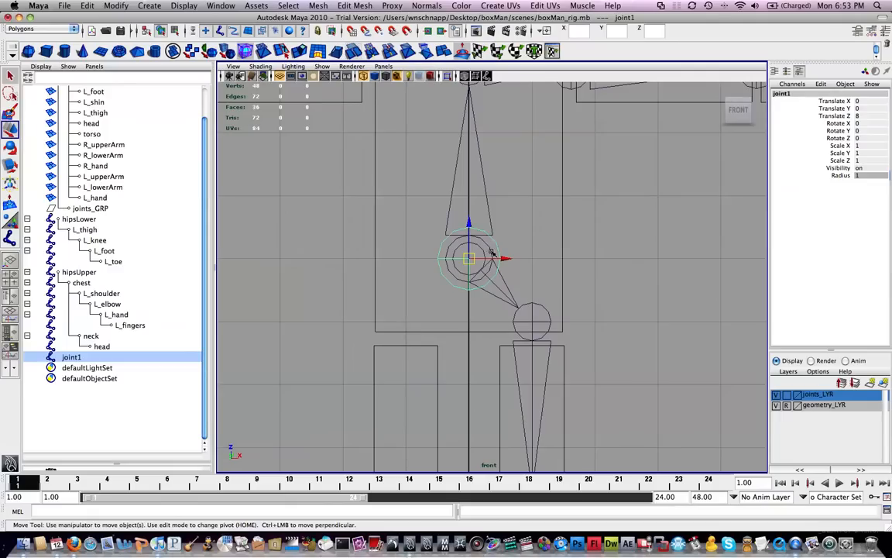
pyautogui.scroll(5, 521, 249)
pyautogui.keyDown('alt'); pyautogui.moveTo(509, 249); pyautogui.dragTo(574, 230, button='middle'); pyautogui.keyUp('alt')
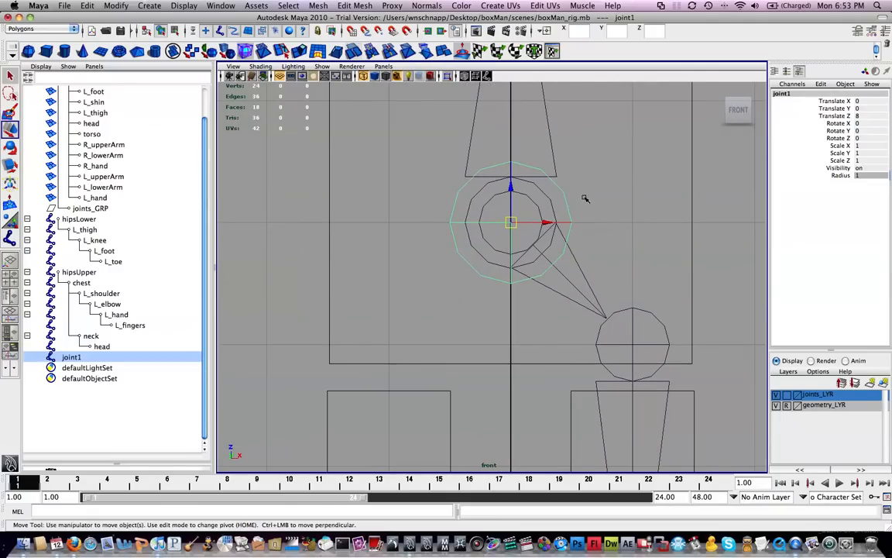
pyautogui.keyDown('alt'); pyautogui.moveTo(611, 184); pyautogui.dragTo(610, 219, button='middle'); pyautogui.keyUp('alt')
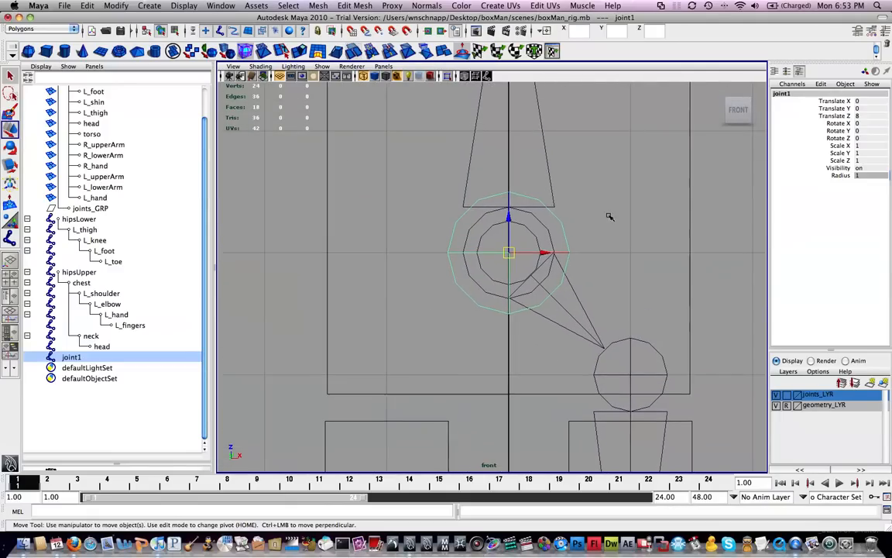
pyautogui.doubleClick(71, 357)
pyautogui.write('root')
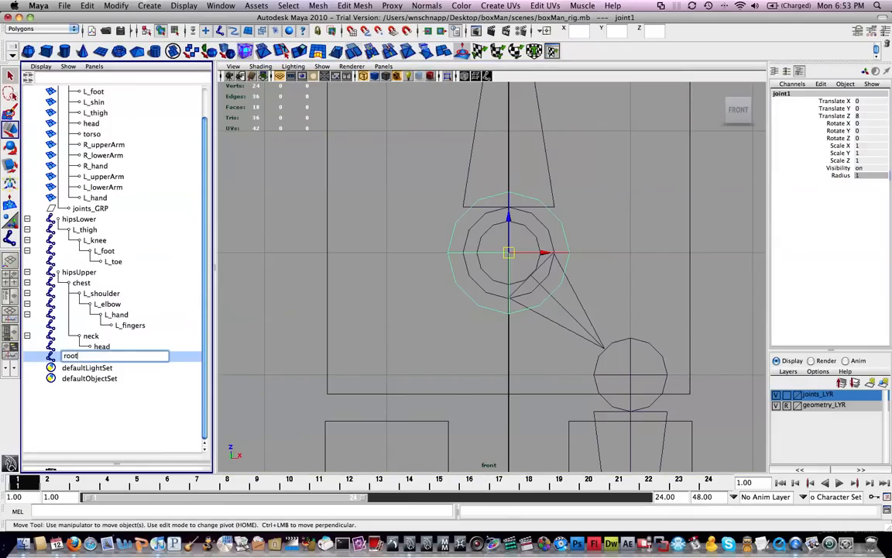
pyautogui.press('Return')
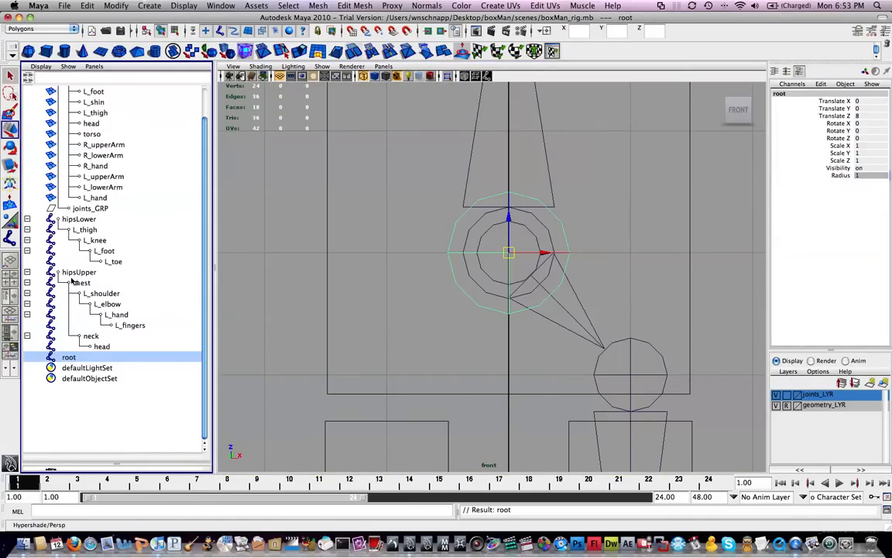
# - Collapse the hipsUpper and hipsLower hierarchies and parent both joints under root
pyautogui.click(78, 272)
pyautogui.click(27, 271)
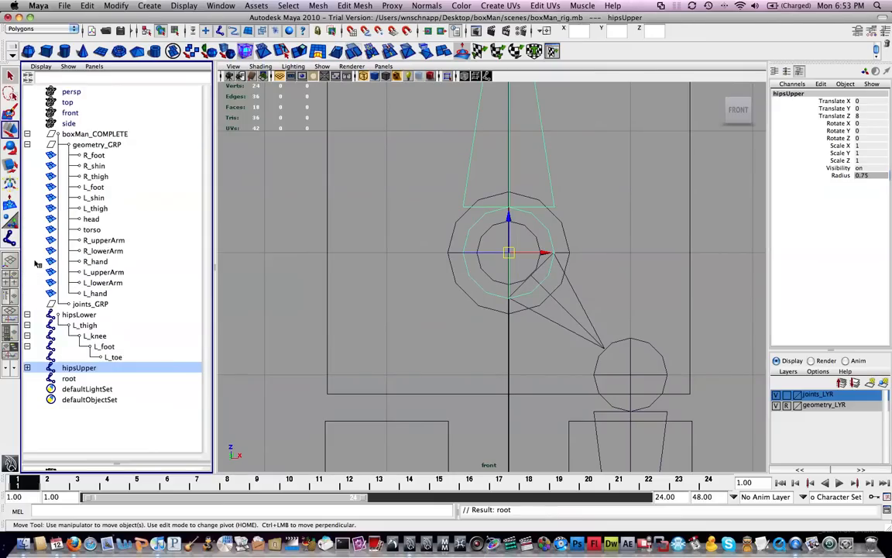
pyautogui.click(27, 315)
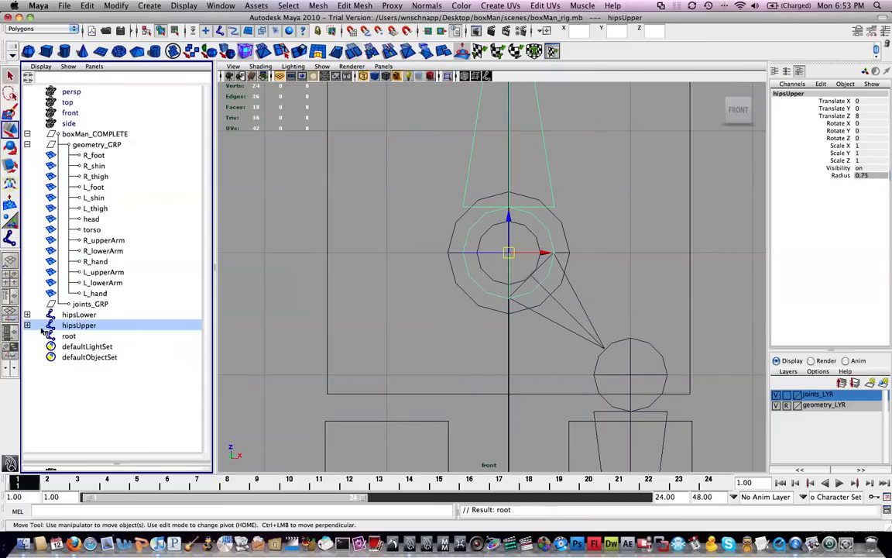
pyautogui.keyDown('ctrl'); pyautogui.click(78, 315); pyautogui.keyUp('ctrl')
pyautogui.moveTo(82, 318); pyautogui.dragTo(69, 337, button='middle')
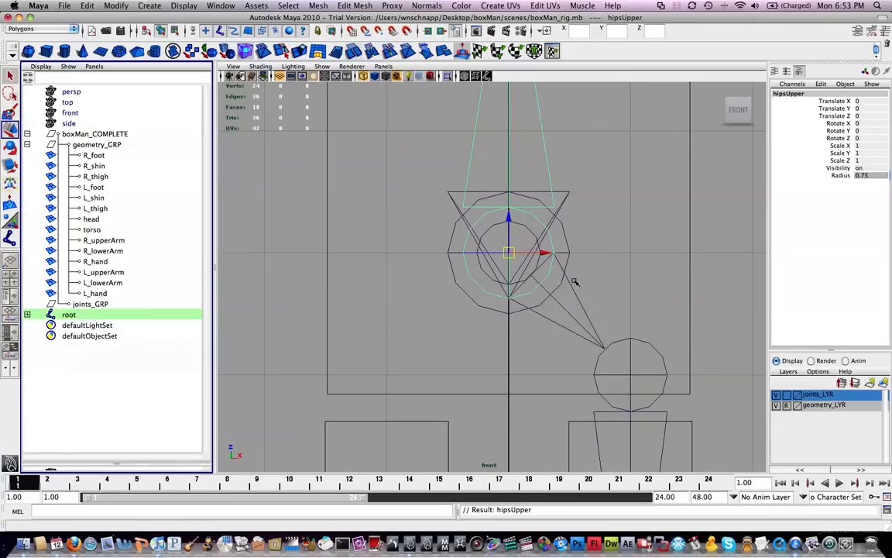
# - Try moving the root joint with its whole skeleton in the front view, and undo the move
pyautogui.click(66, 315)
pyautogui.press('a')
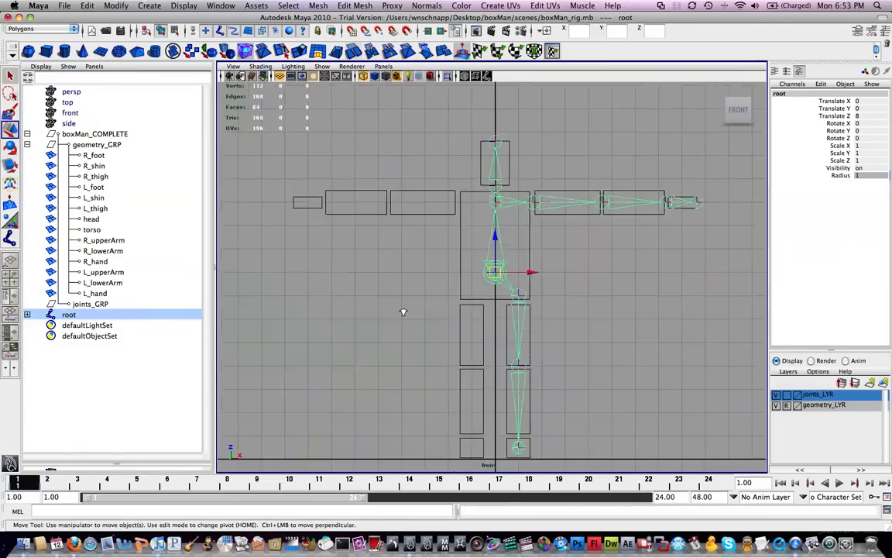
pyautogui.moveTo(494, 273); pyautogui.dragTo(475, 244)
pyautogui.hotkey('ctrl', 'z')
pyautogui.press('f')
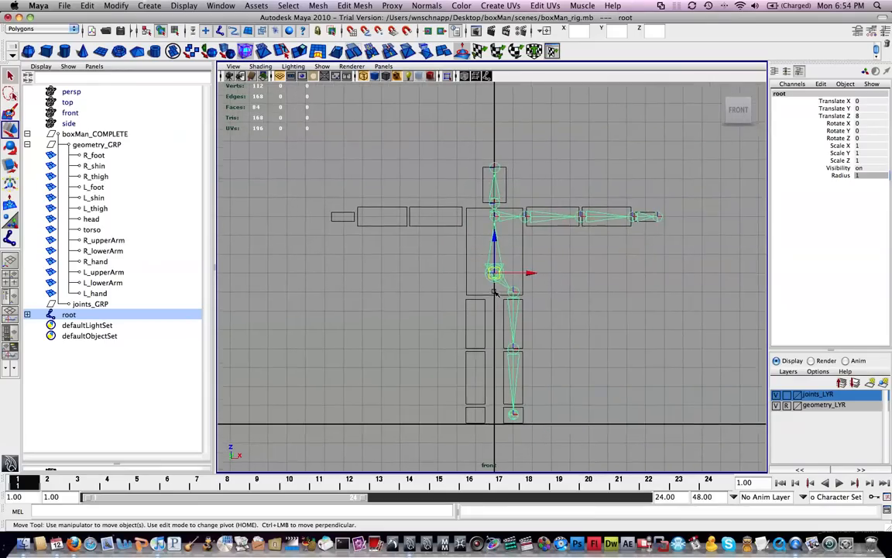
pyautogui.scroll(2, 498, 298)
pyautogui.keyDown('alt'); pyautogui.moveTo(499, 247); pyautogui.dragTo(486, 248, button='middle'); pyautogui.keyUp('alt')
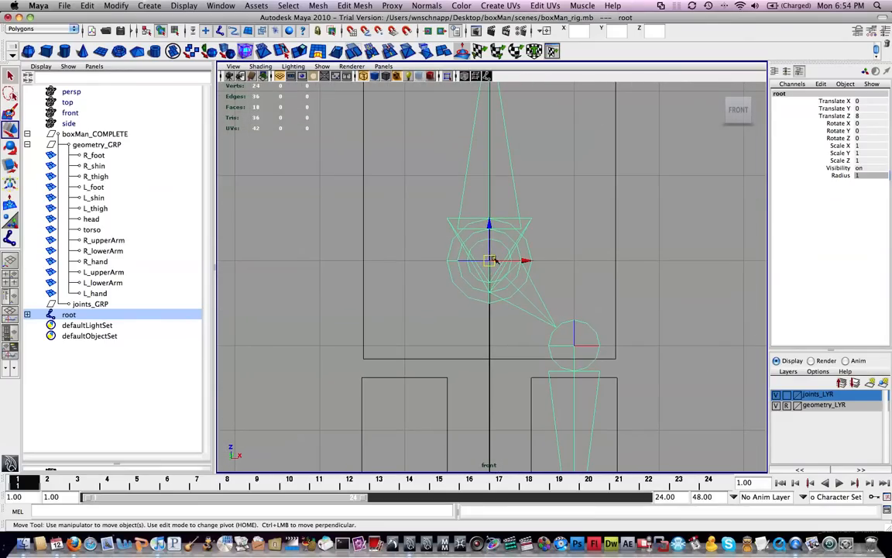
pyautogui.keyDown('alt'); pyautogui.moveTo(517, 289); pyautogui.dragTo(510, 230, button='middle'); pyautogui.keyUp('alt')
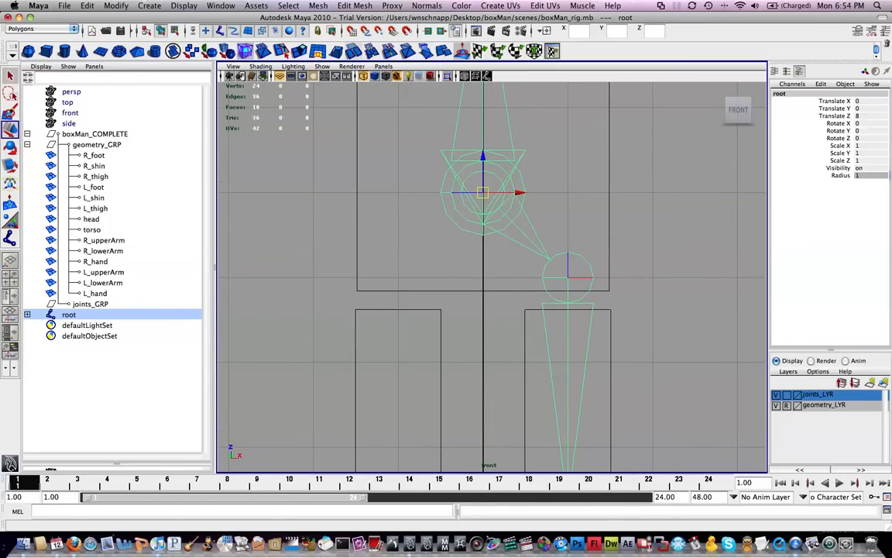
# - Parent the root joint under joints_GRP, collapse geometry_GRP and expand joints_GRP
pyautogui.moveTo(69, 315); pyautogui.dragTo(86, 307, button='middle')
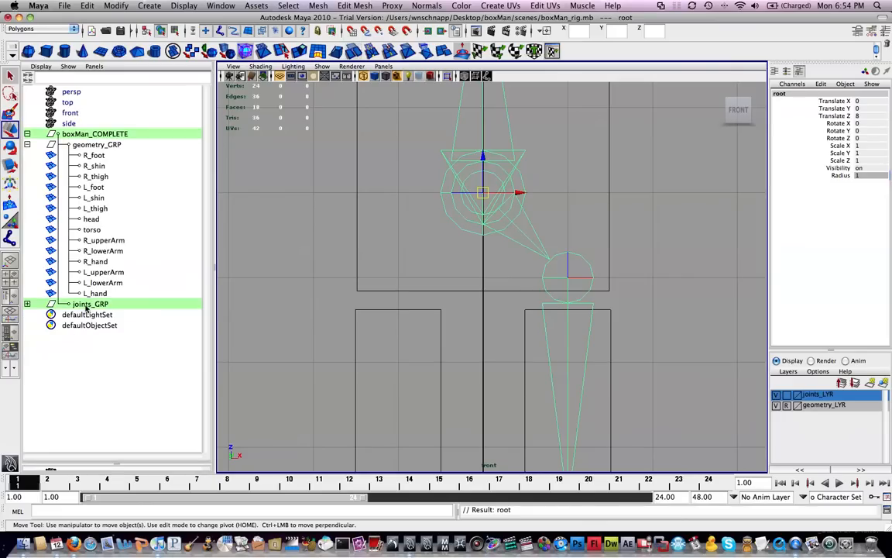
pyautogui.click(27, 145)
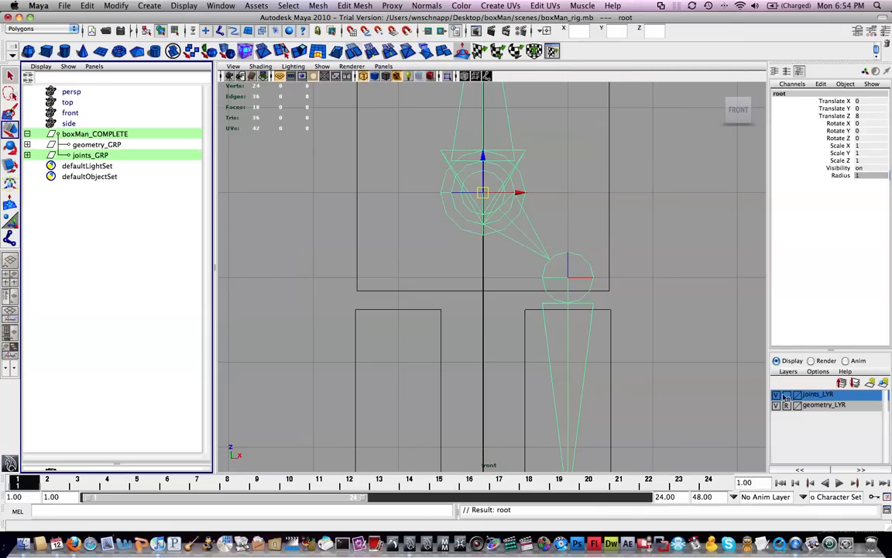
pyautogui.click(27, 155)
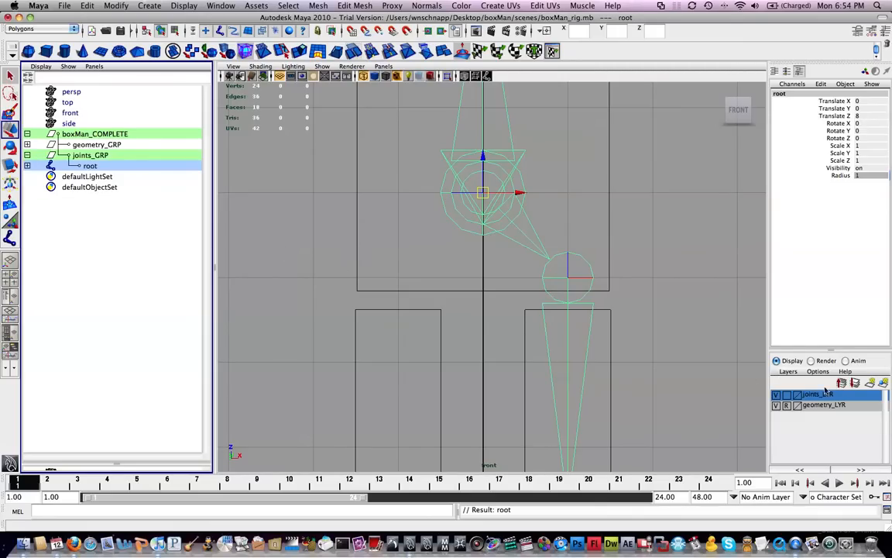
# - Check the joints_LYR layer by switching its visibility off and on, and deselect the root joint
pyautogui.click(777, 395)
pyautogui.click(777, 395)
pyautogui.keyDown('alt'); pyautogui.moveTo(695, 294); pyautogui.dragTo(579, 252, button='right'); pyautogui.keyUp('alt')
pyautogui.click(559, 225)
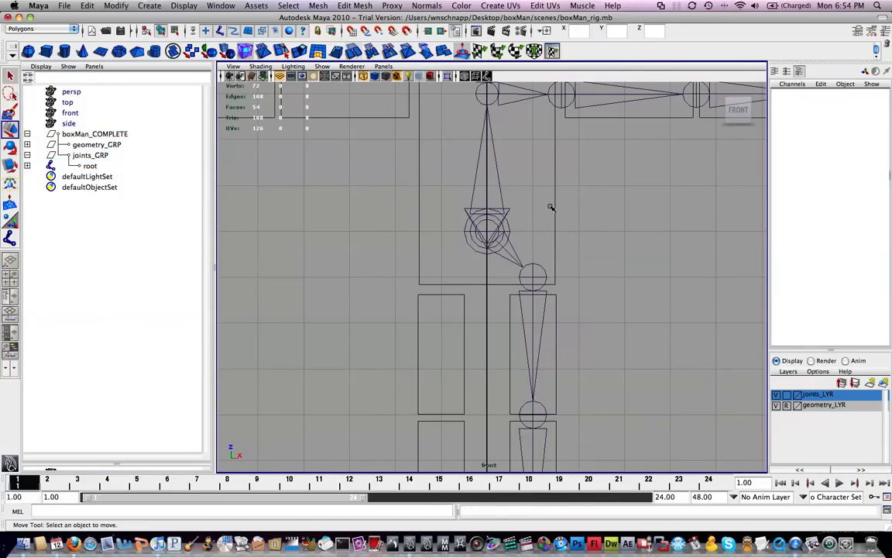
# - Examine the hip, leg, chest and shoulder joints against the box geometry in the front view, and collapse joints_GRP
pyautogui.keyDown('alt'); pyautogui.moveTo(547, 162); pyautogui.dragTo(569, 243, button='middle'); pyautogui.keyUp('alt')
pyautogui.keyDown('alt'); pyautogui.moveTo(629, 248); pyautogui.dragTo(574, 249, button='right'); pyautogui.keyUp('alt')
pyautogui.keyDown('alt'); pyautogui.moveTo(574, 248); pyautogui.dragTo(522, 312, button='middle'); pyautogui.keyUp('alt')
pyautogui.keyDown('alt'); pyautogui.moveTo(521, 312); pyautogui.dragTo(557, 286, button='right'); pyautogui.keyUp('alt')
pyautogui.keyDown('alt'); pyautogui.moveTo(506, 380); pyautogui.dragTo(636, 53, button='middle'); pyautogui.keyUp('alt')
pyautogui.keyDown('alt'); pyautogui.moveTo(631, 258); pyautogui.dragTo(620, 153, button='middle'); pyautogui.keyUp('alt')
pyautogui.keyDown('alt'); pyautogui.moveTo(634, 196); pyautogui.dragTo(537, 285, button='middle'); pyautogui.keyUp('alt')
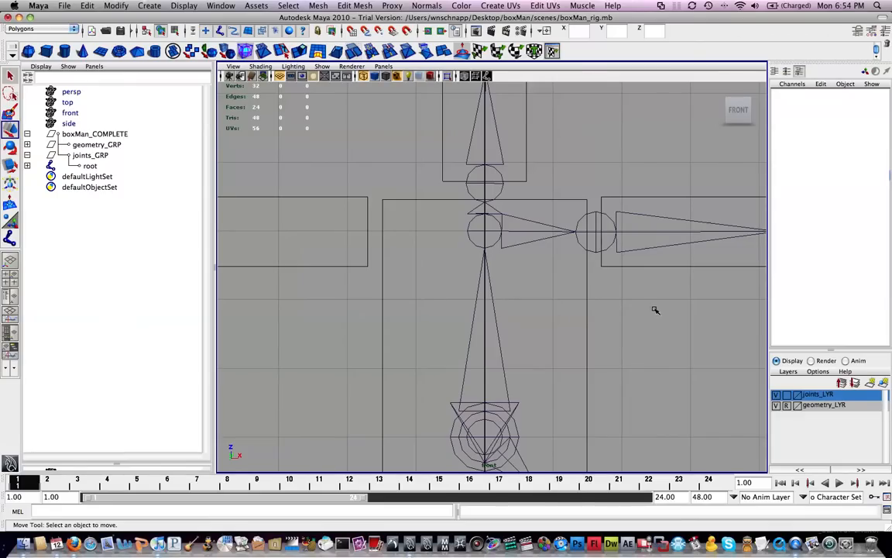
pyautogui.click(28, 156)
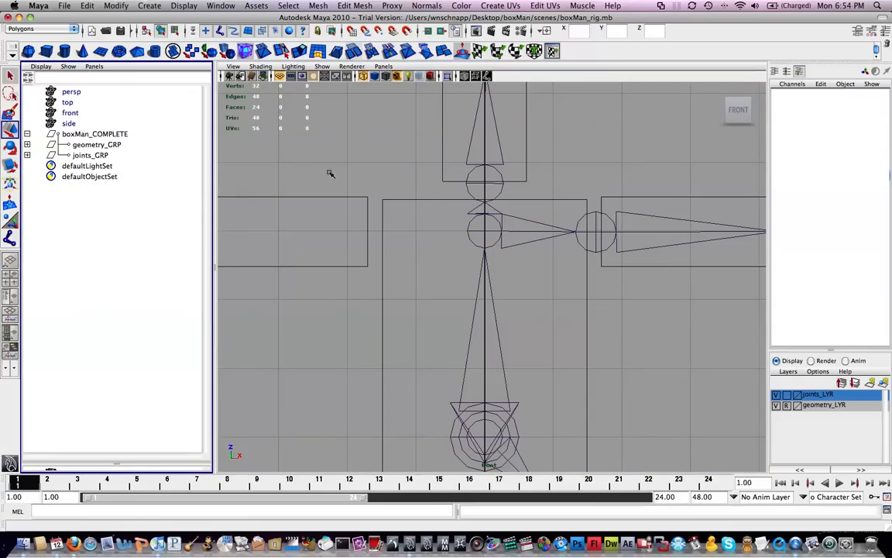
pyautogui.keyDown('alt'); pyautogui.moveTo(572, 289); pyautogui.dragTo(512, 295, button='middle'); pyautogui.keyUp('alt')
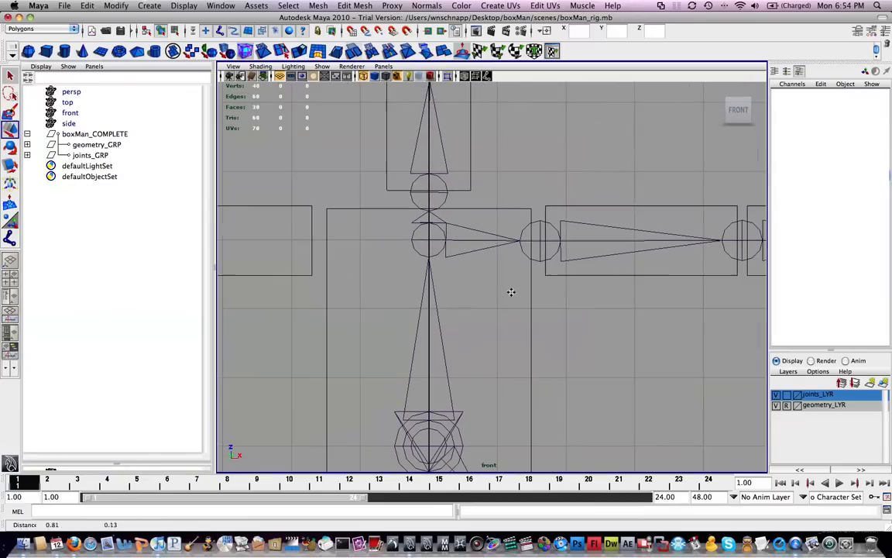
# - Expand joints_GRP and the root joint in the hierarchy, and select the hipsLower joint in the front view
pyautogui.click(28, 155)
pyautogui.click(27, 166)
pyautogui.keyDown('alt'); pyautogui.moveTo(572, 295); pyautogui.dragTo(568, 314, button='middle'); pyautogui.keyUp('alt')
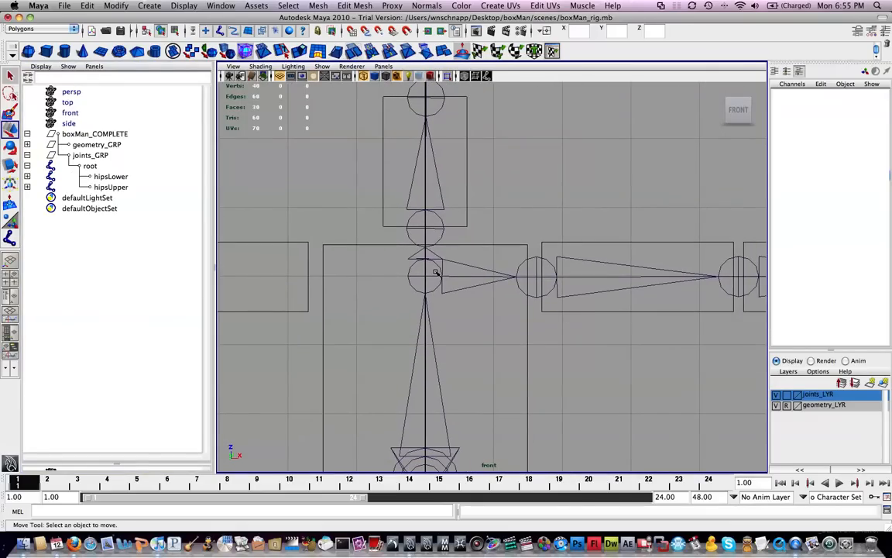
pyautogui.keyDown('alt'); pyautogui.moveTo(445, 373); pyautogui.dragTo(480, 203, button='middle'); pyautogui.keyUp('alt')
pyautogui.keyDown('alt'); pyautogui.moveTo(488, 348); pyautogui.dragTo(538, 239, button='middle'); pyautogui.keyUp('alt')
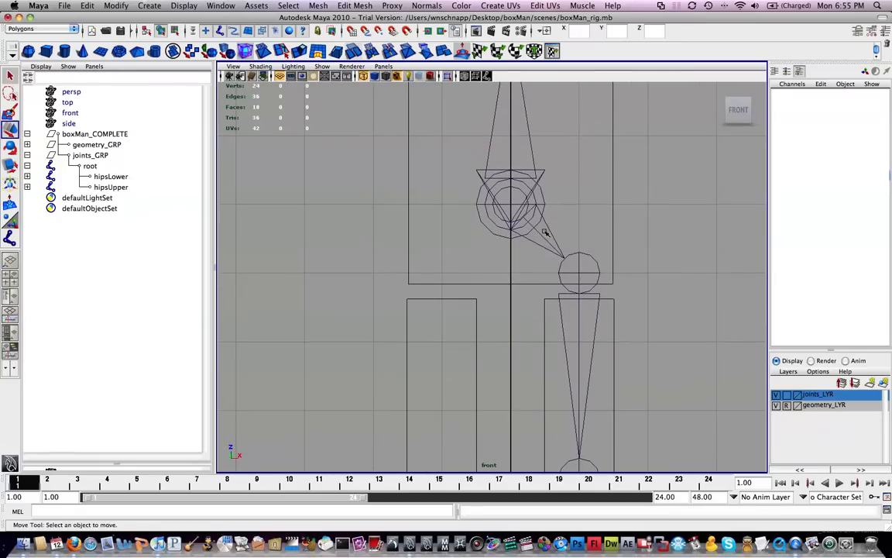
pyautogui.click(552, 233)
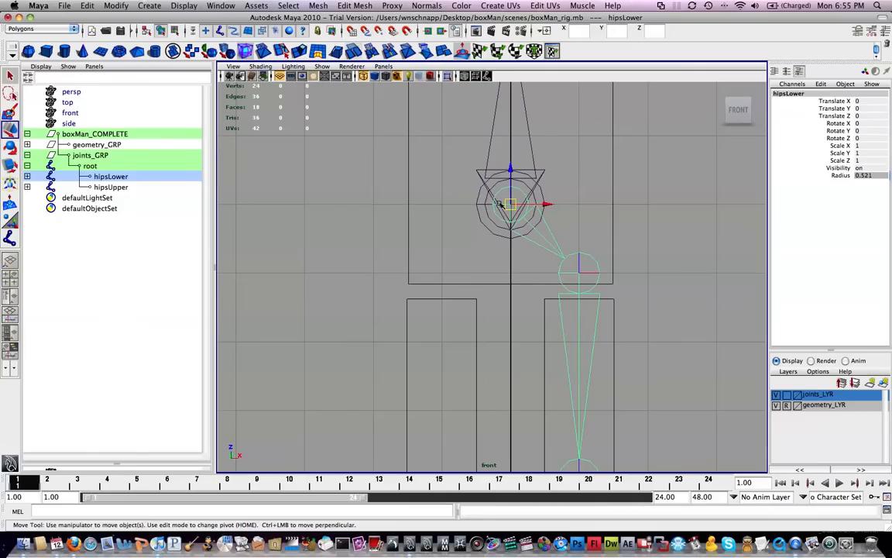
# - Select the L_thigh joint and open the options for mirroring joints
pyautogui.click(588, 259)
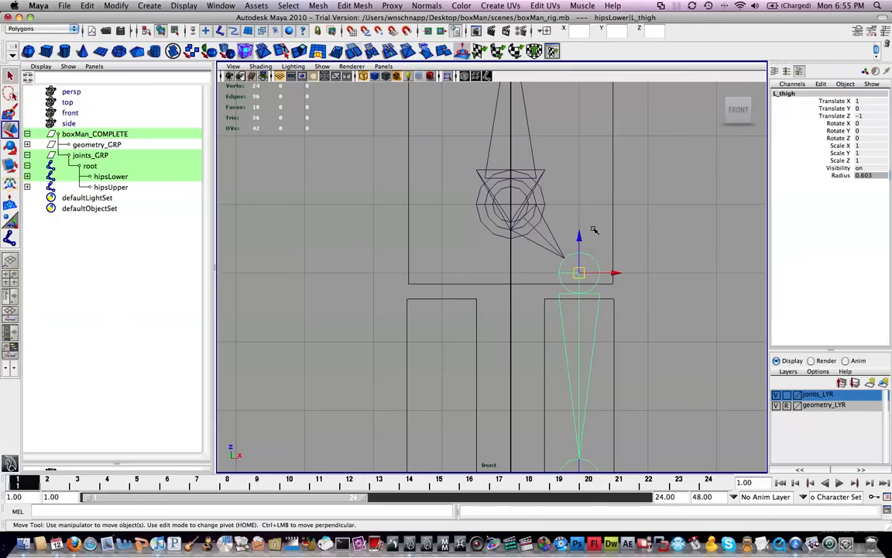
pyautogui.press('space')
pyautogui.click(657, 250)
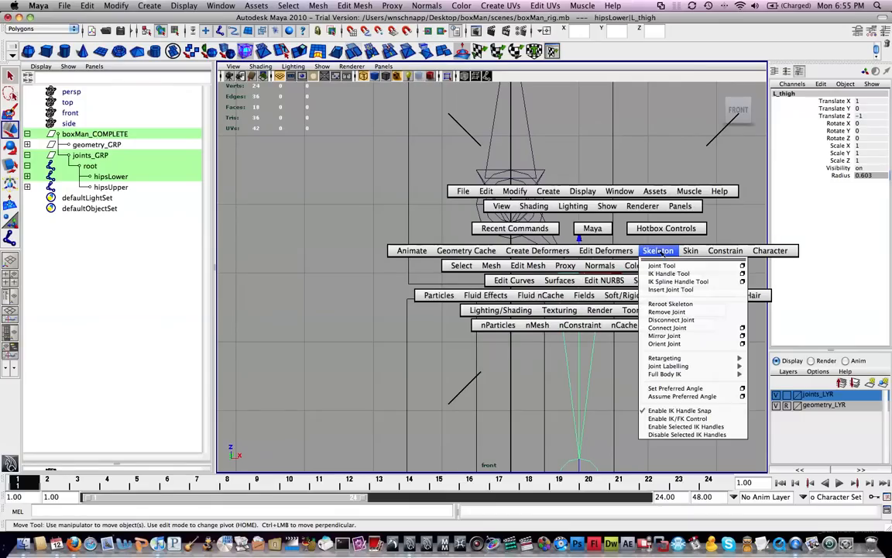
pyautogui.press('space')
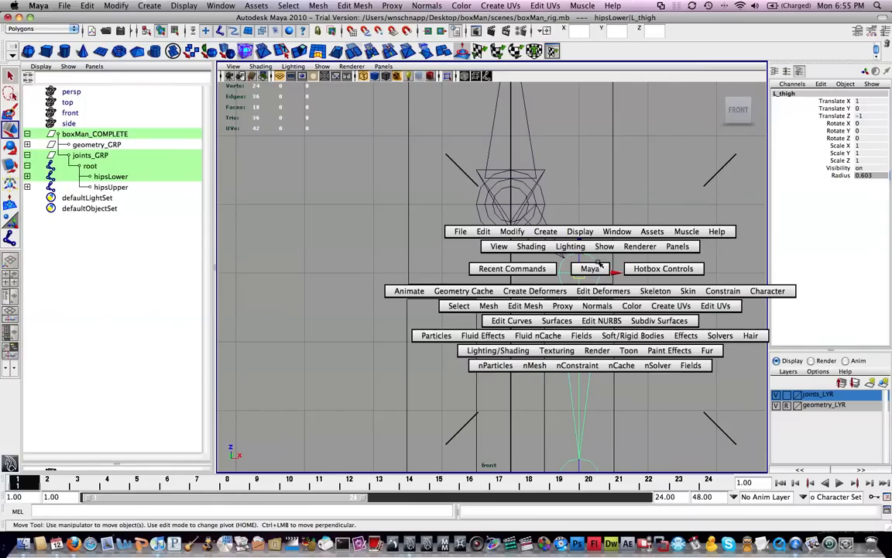
pyautogui.click(647, 292)
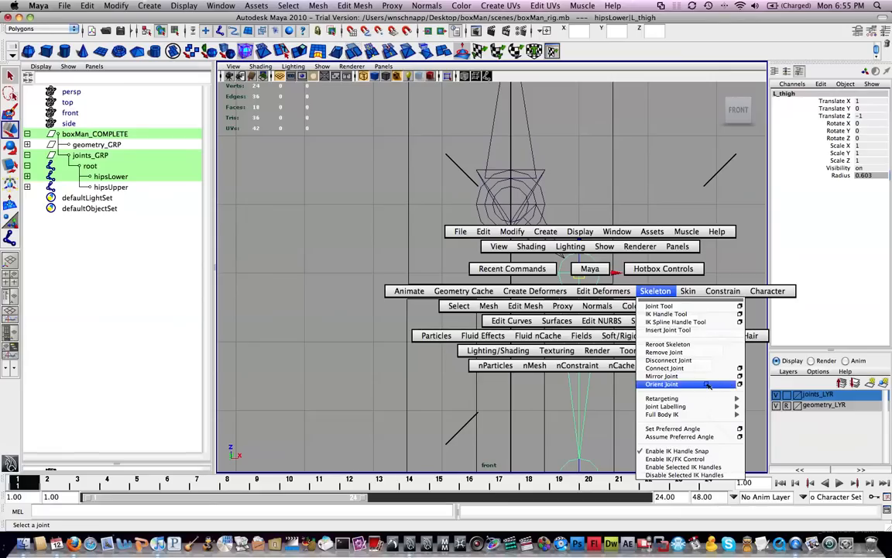
pyautogui.click(740, 377)
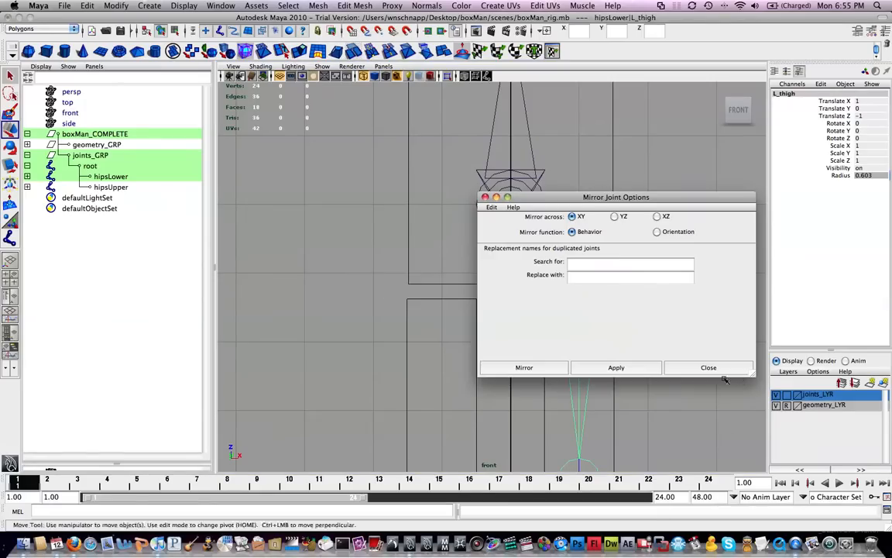
# - Set the joint mirror to search for L_, replace with R_, and mirror across the YZ plane
pyautogui.click(608, 264)
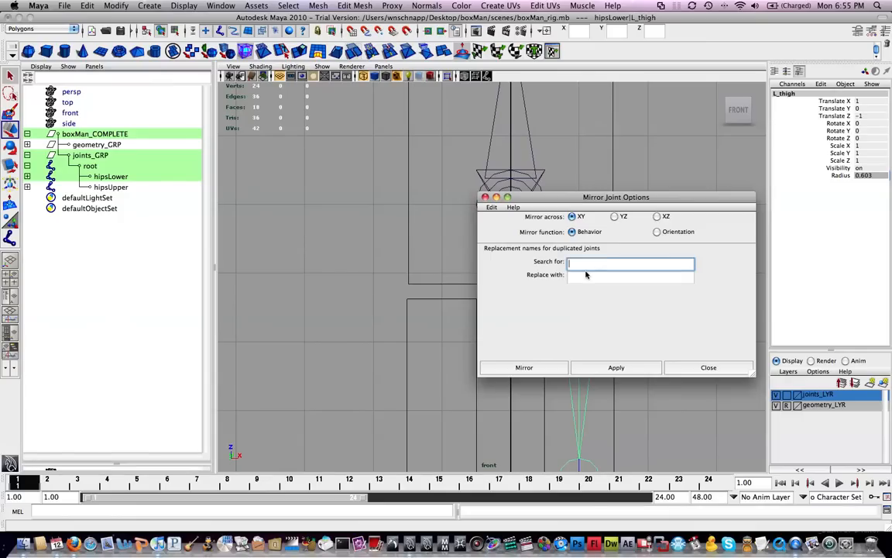
pyautogui.write('L_')
pyautogui.press('Tab')
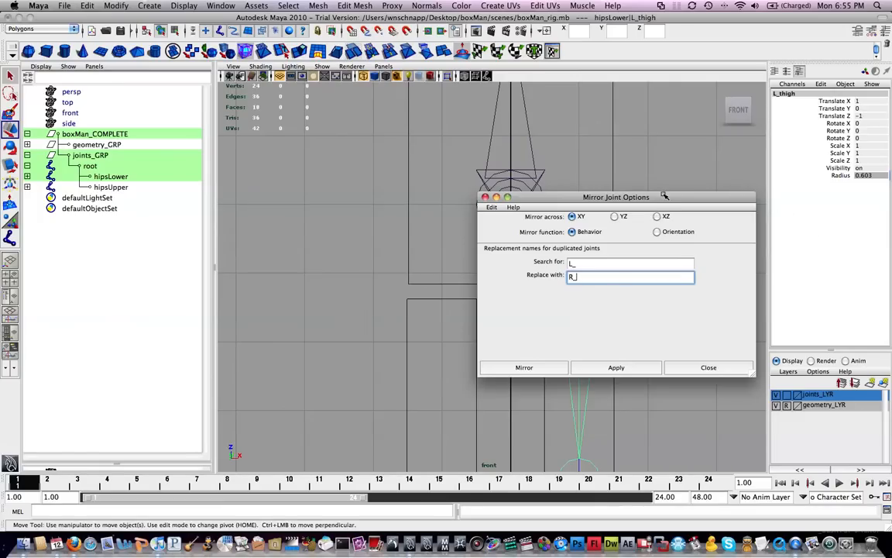
pyautogui.moveTo(665, 196); pyautogui.dragTo(375, 235)
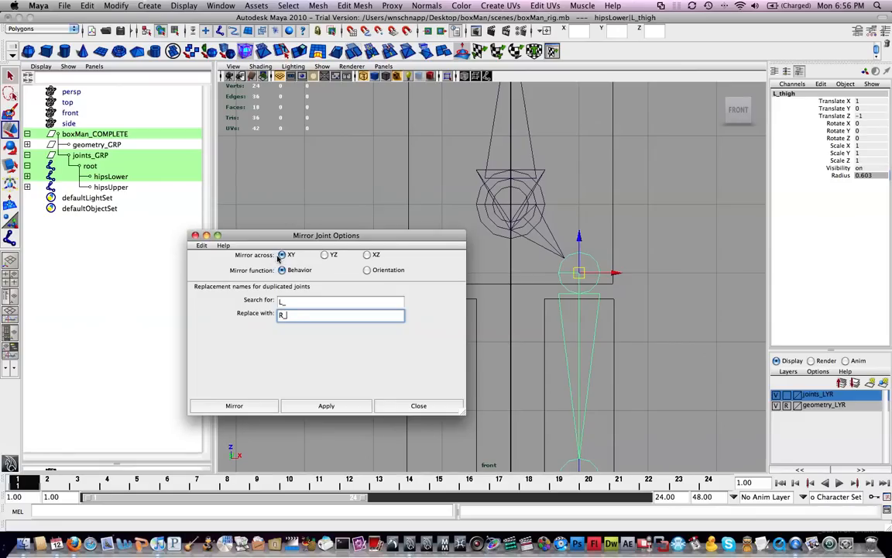
pyautogui.moveTo(307, 234); pyautogui.dragTo(496, 173)
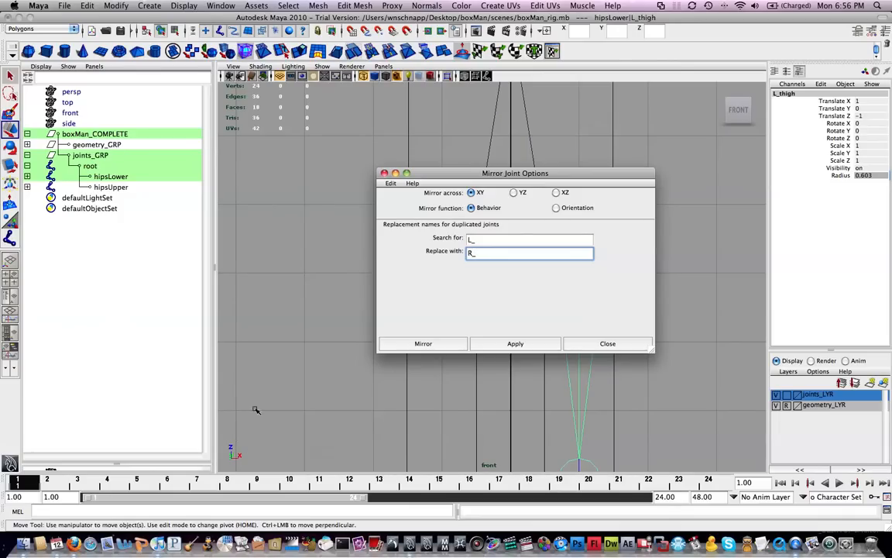
pyautogui.click(524, 192)
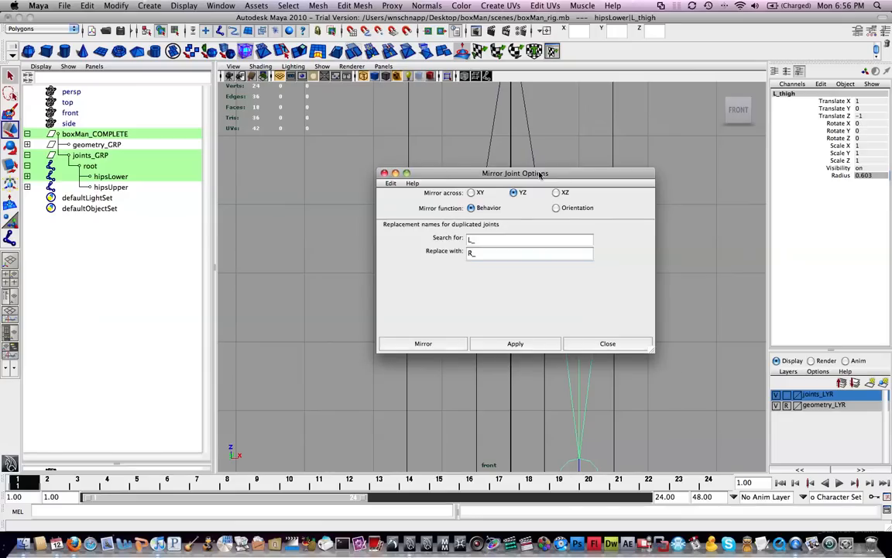
# - Mirror the L_thigh leg chain to the character's right side, inspect it from hip to foot, and undo the mirror
pyautogui.moveTo(481, 172); pyautogui.dragTo(681, 185)
pyautogui.click(729, 356)
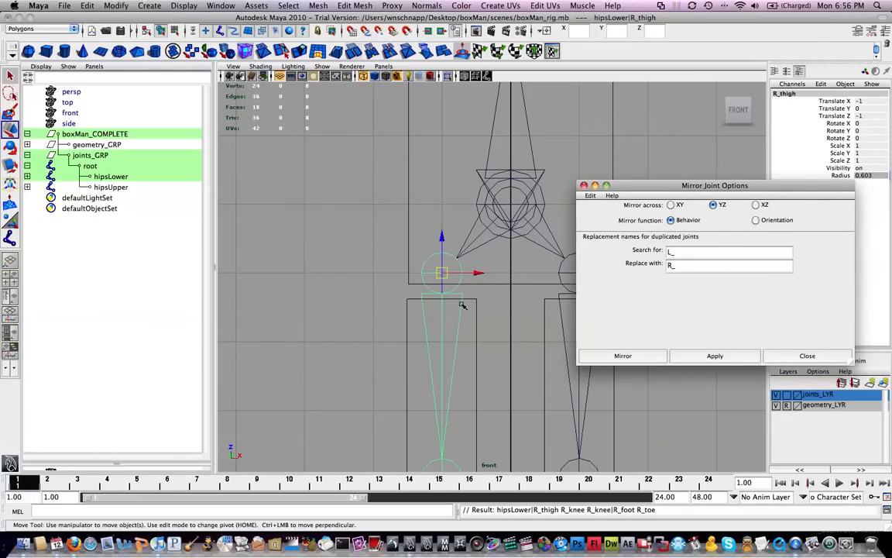
pyautogui.keyDown('alt'); pyautogui.moveTo(463, 305); pyautogui.dragTo(412, 143, button='middle'); pyautogui.keyUp('alt')
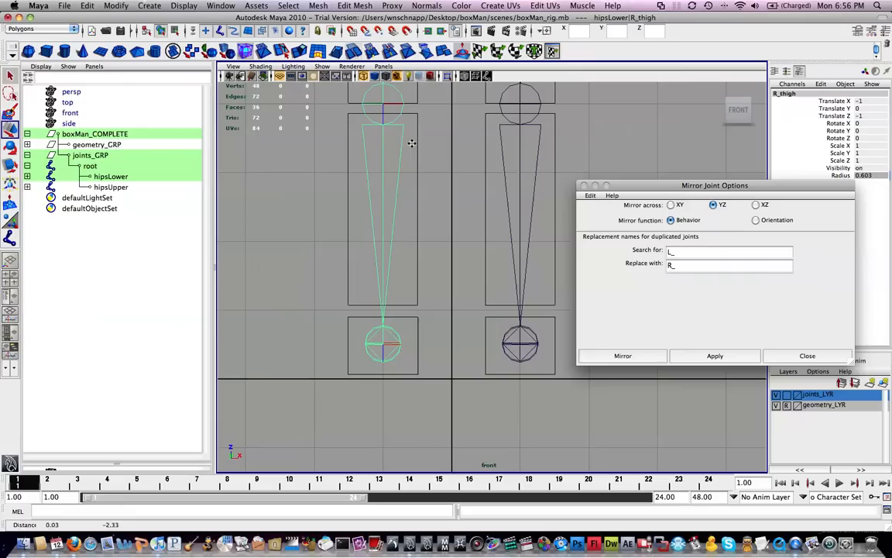
pyautogui.keyDown('alt'); pyautogui.moveTo(471, 172); pyautogui.dragTo(475, 316, button='middle'); pyautogui.keyUp('alt')
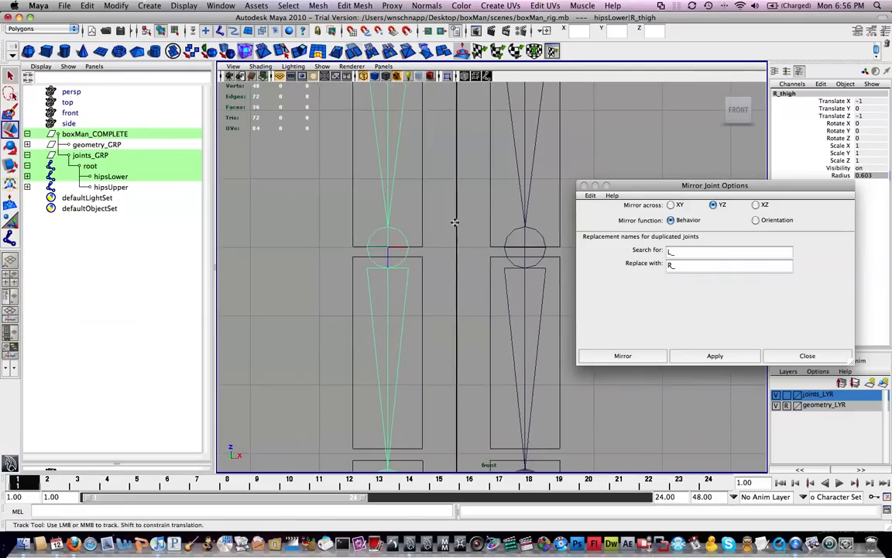
pyautogui.keyDown('alt'); pyautogui.moveTo(456, 224); pyautogui.dragTo(499, 311, button='middle'); pyautogui.keyUp('alt')
pyautogui.keyDown('alt'); pyautogui.moveTo(471, 247); pyautogui.dragTo(460, 307, button='middle'); pyautogui.keyUp('alt')
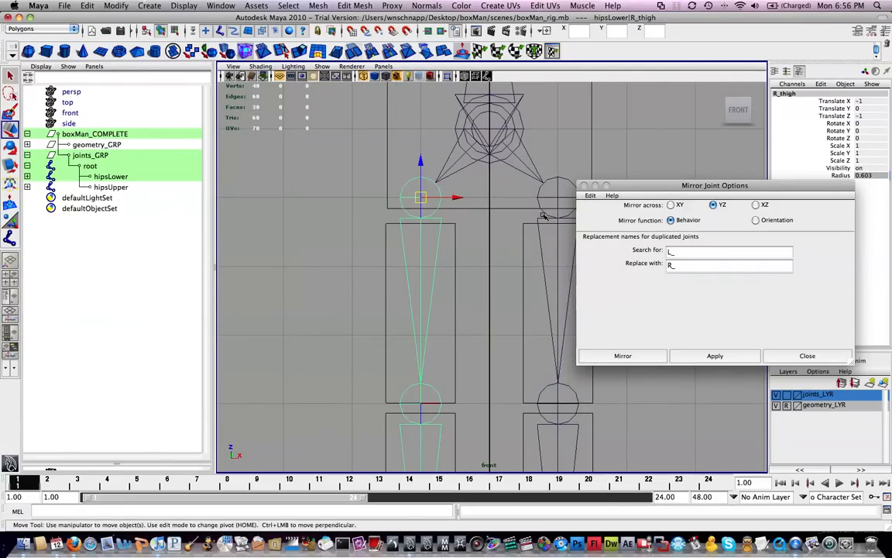
pyautogui.click(655, 172)
pyautogui.moveTo(650, 185); pyautogui.dragTo(595, 254)
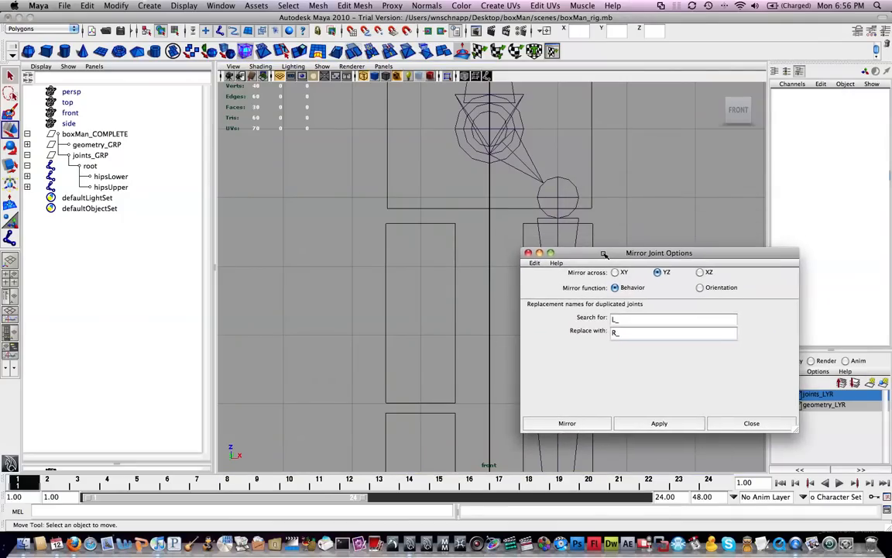
# - Switch to the side view and unparent the L_foot joint from L_knee
pyautogui.keyDown('alt'); pyautogui.moveTo(541, 220); pyautogui.dragTo(539, 213, button='middle'); pyautogui.keyUp('alt')
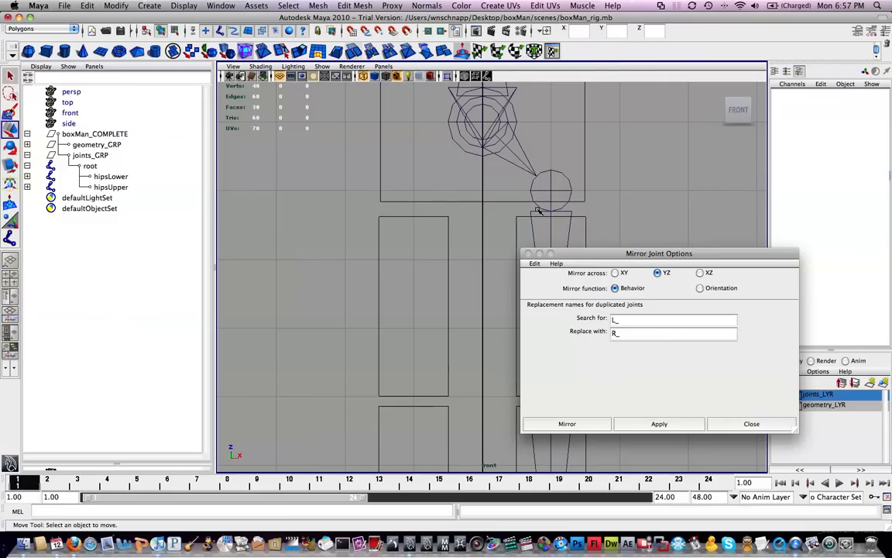
pyautogui.moveTo(613, 254); pyautogui.dragTo(734, 227)
pyautogui.keyDown('alt'); pyautogui.moveTo(521, 247); pyautogui.dragTo(487, 201, button='middle'); pyautogui.keyUp('alt')
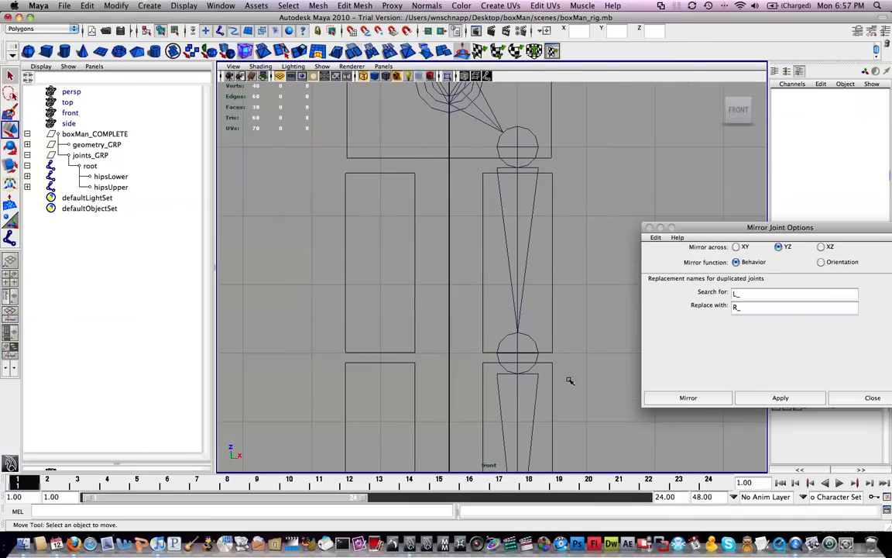
pyautogui.keyDown('alt'); pyautogui.moveTo(557, 129); pyautogui.dragTo(463, 207, button='middle'); pyautogui.keyUp('alt')
pyautogui.keyDown('alt'); pyautogui.moveTo(495, 160); pyautogui.dragTo(547, 223, button='middle'); pyautogui.keyUp('alt')
pyautogui.press('space')
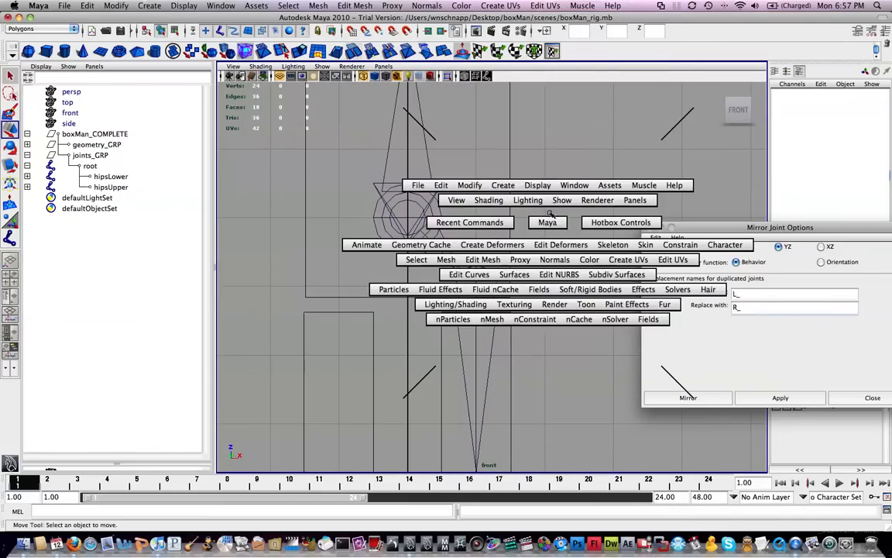
pyautogui.moveTo(548, 224); pyautogui.dragTo(556, 151)
pyautogui.keyDown('alt'); pyautogui.moveTo(564, 189); pyautogui.dragTo(423, 193); pyautogui.keyUp('alt')
pyautogui.keyDown('alt'); pyautogui.moveTo(545, 171); pyautogui.dragTo(520, 235, button='middle'); pyautogui.keyUp('alt')
pyautogui.scroll(4, 520, 235)
pyautogui.keyDown('alt'); pyautogui.moveTo(520, 234); pyautogui.dragTo(466, 280); pyautogui.keyUp('alt')
pyautogui.press('space')
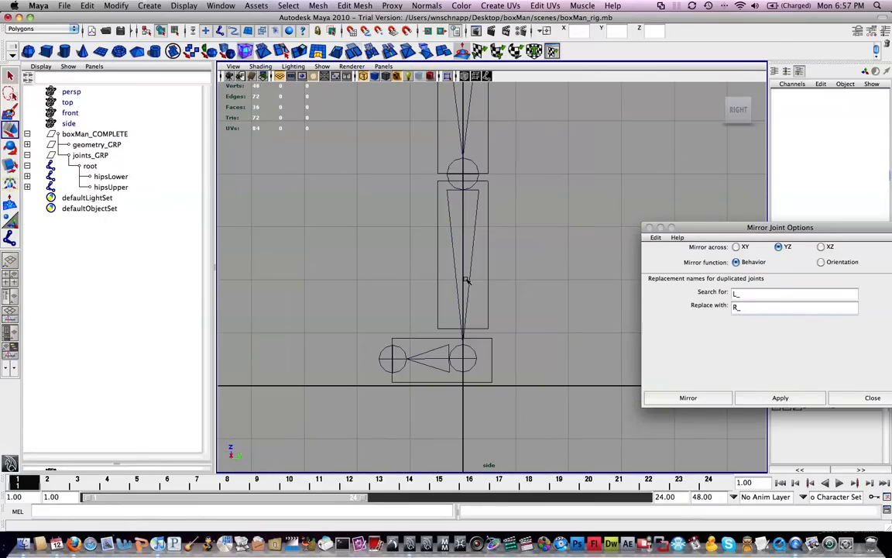
pyautogui.keyDown('alt'); pyautogui.moveTo(454, 254); pyautogui.dragTo(483, 239, button='right'); pyautogui.keyUp('alt')
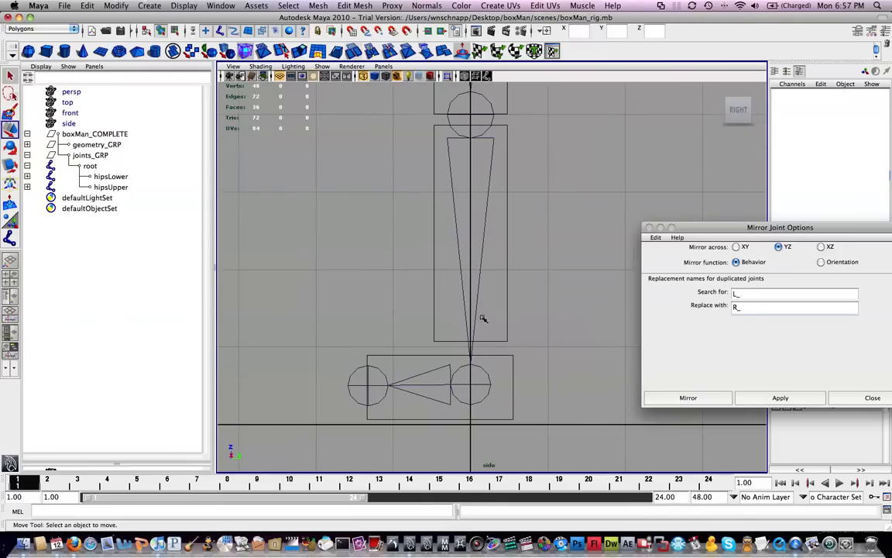
pyautogui.click(487, 371)
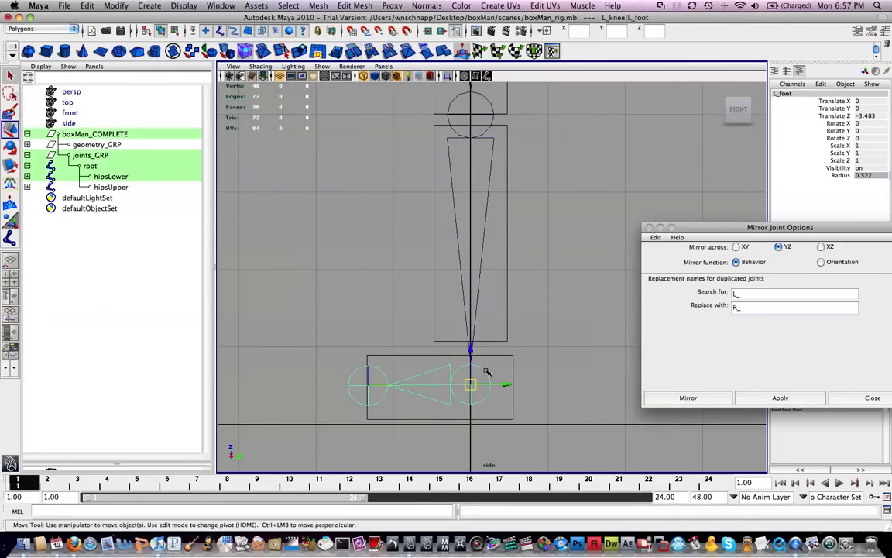
pyautogui.hotkey('shift', 'p')
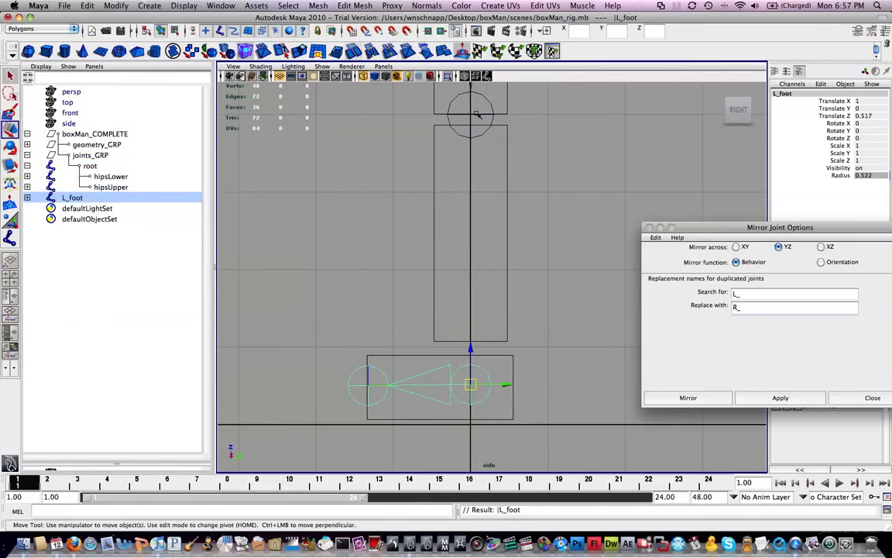
# - Move the L_knee joint forward in the side view to a Translate Y of about -0.247
pyautogui.click(474, 137)
pyautogui.keyDown('alt'); pyautogui.moveTo(475, 140); pyautogui.dragTo(478, 223, button='middle'); pyautogui.keyUp('alt')
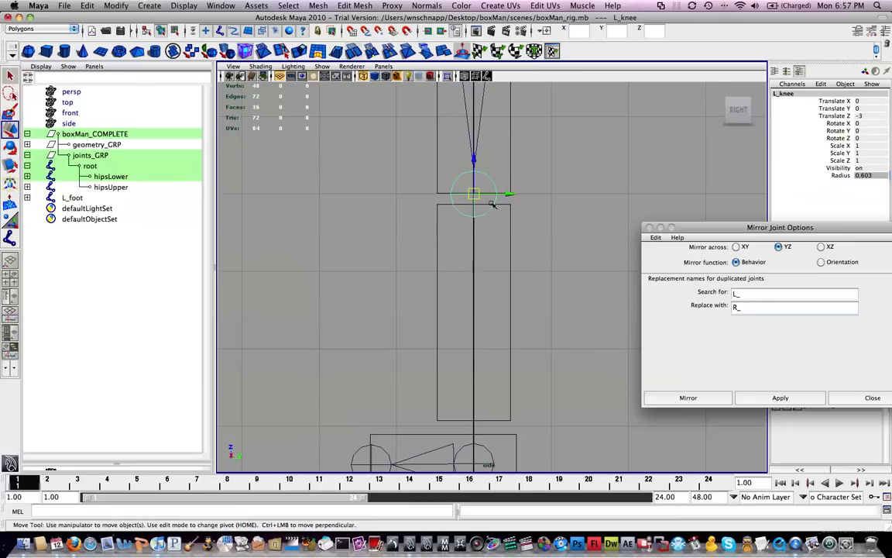
pyautogui.moveTo(511, 194); pyautogui.dragTo(492, 194)
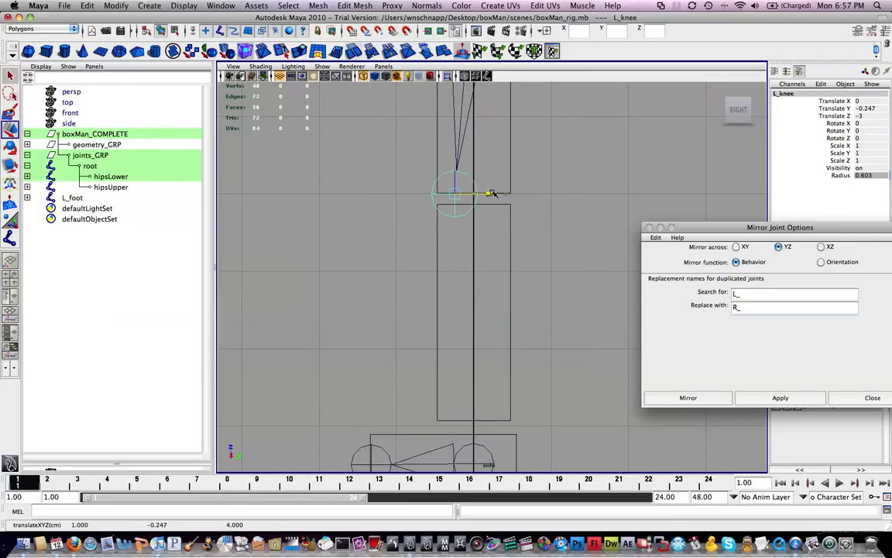
# - Parent the L_foot joint back under L_knee
pyautogui.click(477, 448)
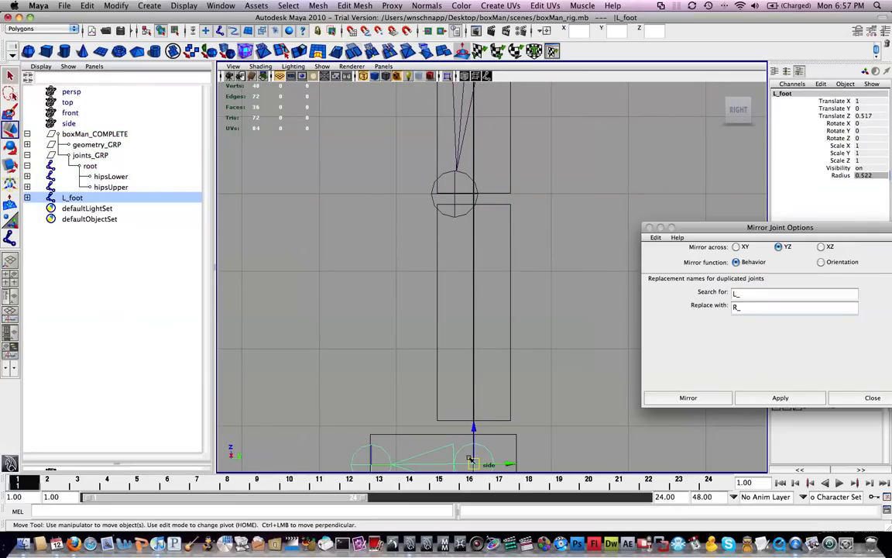
pyautogui.keyDown('shift'); pyautogui.click(481, 194); pyautogui.keyUp('shift')
pyautogui.press('p')
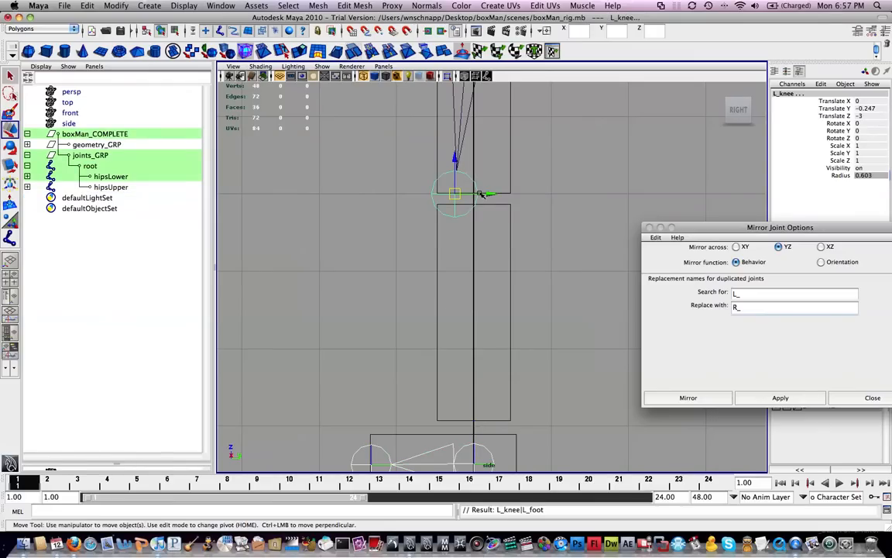
pyautogui.keyDown('alt'); pyautogui.moveTo(510, 126); pyautogui.dragTo(494, 207, button='middle'); pyautogui.keyUp('alt')
pyautogui.scroll(-5, 505, 206)
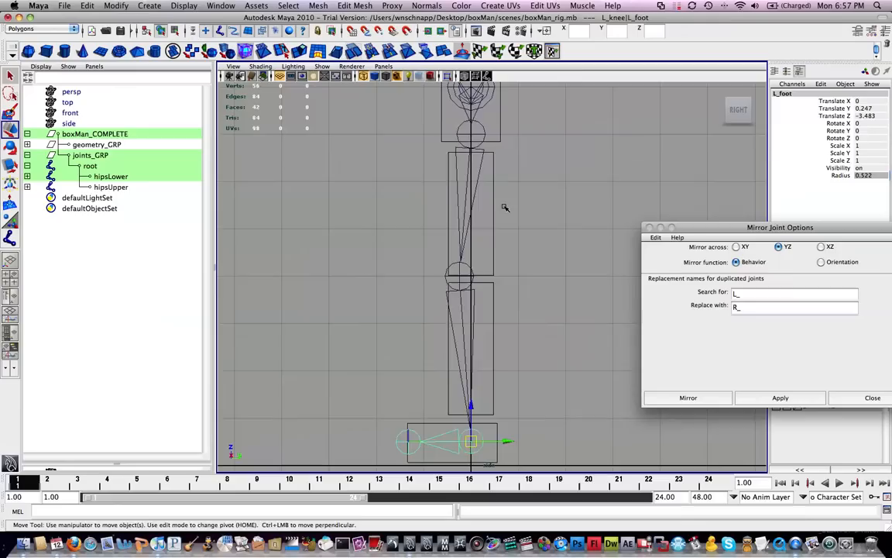
# - Switch to the top view and unparent the L_hand joint from L_elbow
pyautogui.keyDown('alt'); pyautogui.moveTo(507, 160); pyautogui.dragTo(461, 244, button='middle'); pyautogui.keyUp('alt')
pyautogui.press('space')
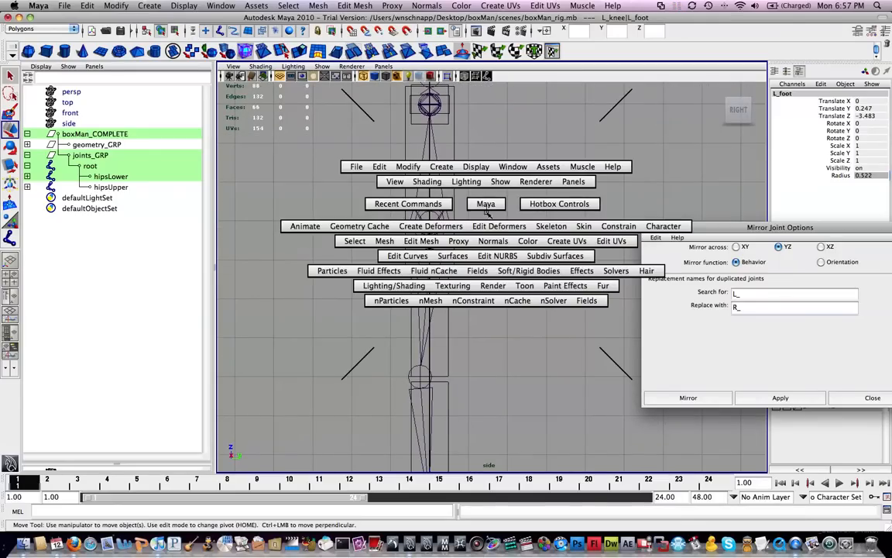
pyautogui.moveTo(480, 204); pyautogui.dragTo(457, 204)
pyautogui.scroll(5, 496, 176)
pyautogui.keyDown('alt'); pyautogui.moveTo(500, 172); pyautogui.dragTo(150, 331, button='middle'); pyautogui.keyUp('alt')
pyautogui.keyDown('alt'); pyautogui.moveTo(371, 291); pyautogui.dragTo(526, 220, button='middle'); pyautogui.keyUp('alt')
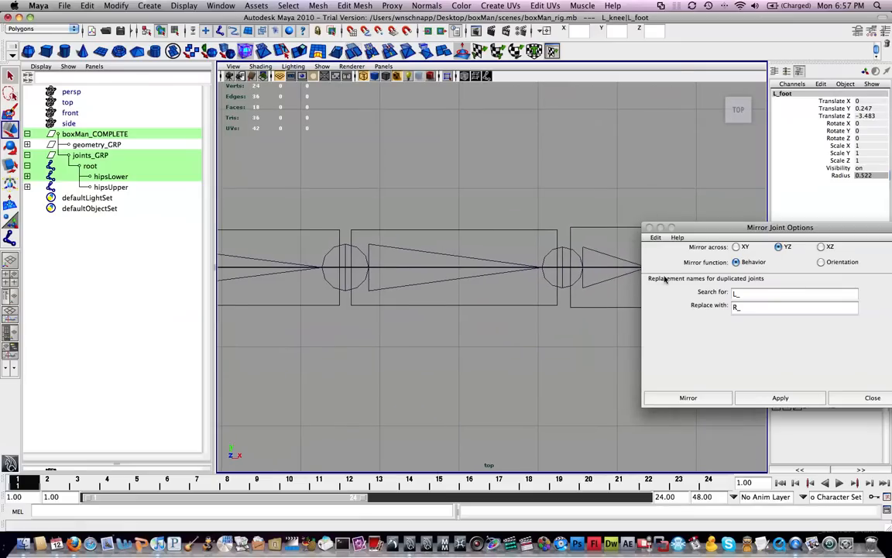
pyautogui.click(571, 250)
pyautogui.hotkey('shift', 'p')
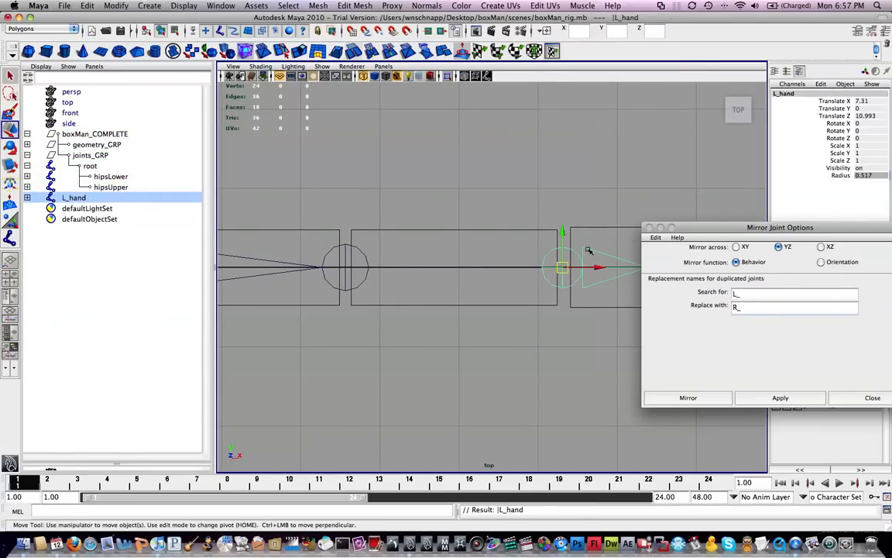
# - Move the L_elbow joint slightly along Y toward the back of the arm
pyautogui.click(341, 260)
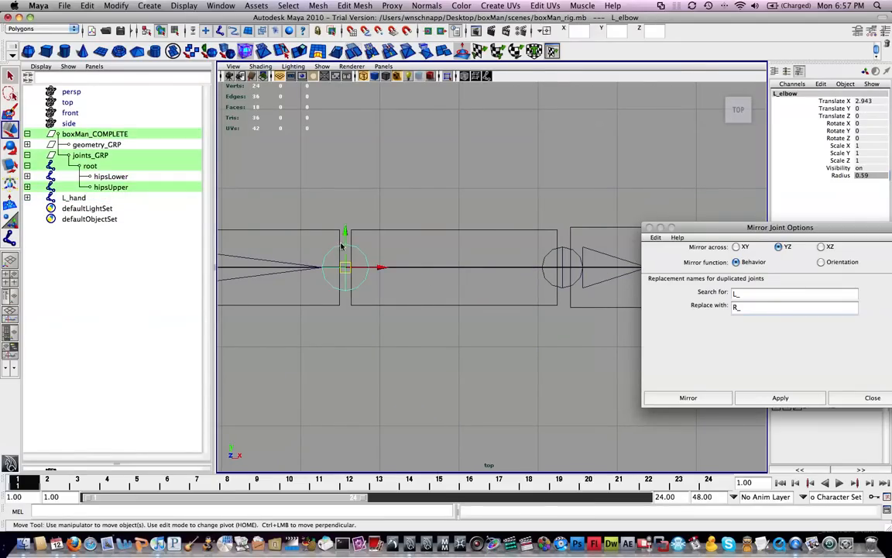
pyautogui.moveTo(346, 231)
pyautogui.mouseDown()
pyautogui.moveTo(349, 205)
pyautogui.moveTo(348, 214)
pyautogui.mouseUp()
# - Parent the L_hand joint back under L_elbow
pyautogui.click(546, 262)
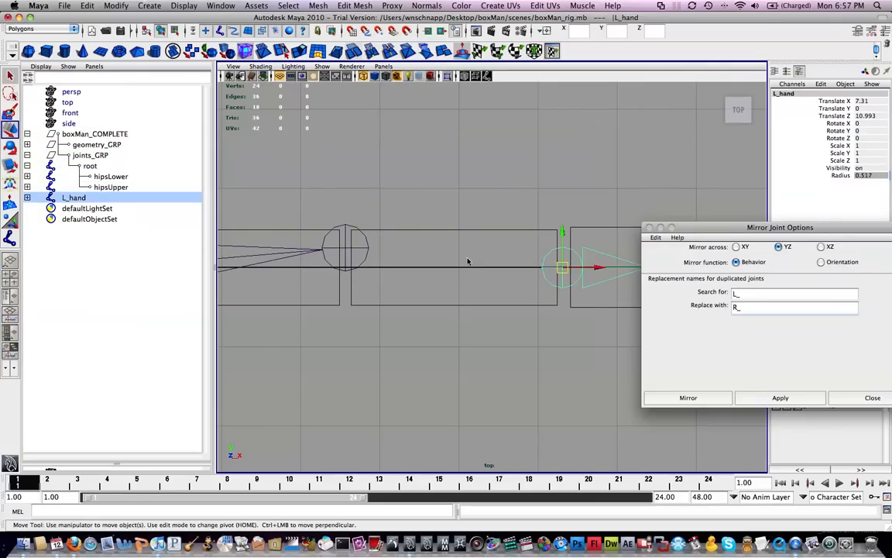
pyautogui.click(348, 230)
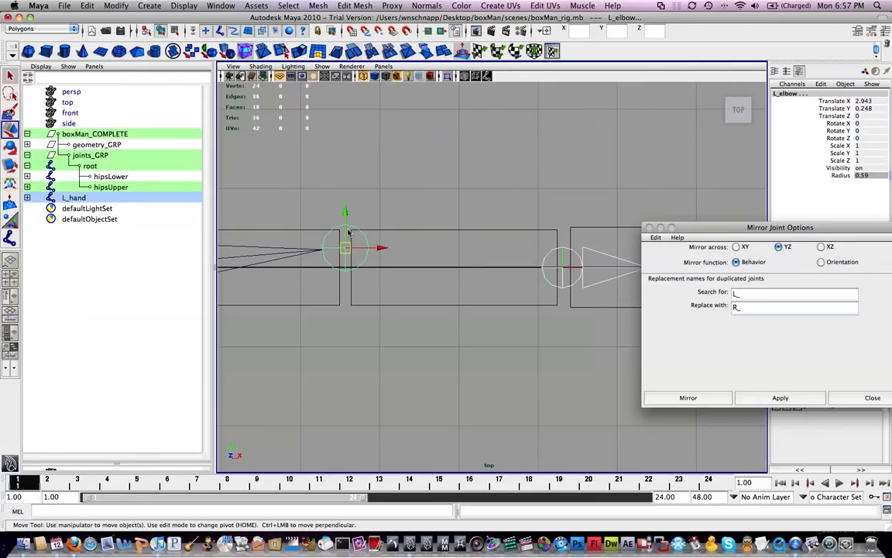
pyautogui.press('p')
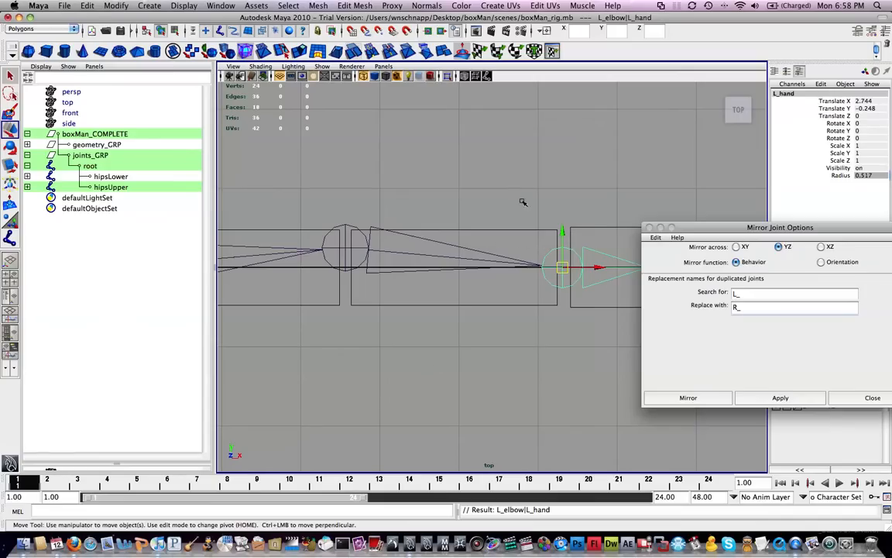
# - Switch to the front view and mirror the L_thigh joint chain across YZ with Behavior, replacing L_ with R_ in the names
pyautogui.keyDown('alt'); pyautogui.moveTo(382, 184); pyautogui.dragTo(564, 131, button='middle'); pyautogui.keyUp('alt')
pyautogui.keyDown('alt'); pyautogui.moveTo(429, 209); pyautogui.dragTo(530, 169, button='middle'); pyautogui.keyUp('alt')
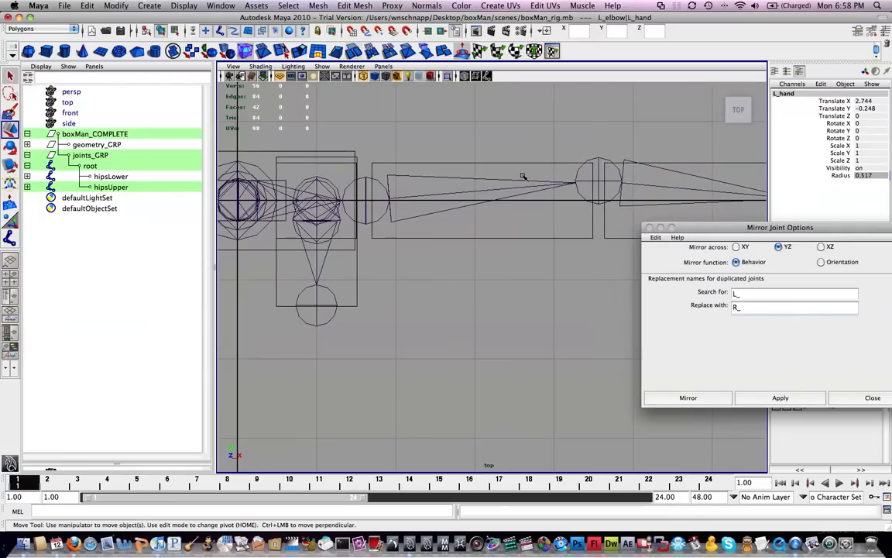
pyautogui.press('space')
pyautogui.moveTo(470, 230); pyautogui.dragTo(472, 280)
pyautogui.press('space')
pyautogui.click(781, 398)
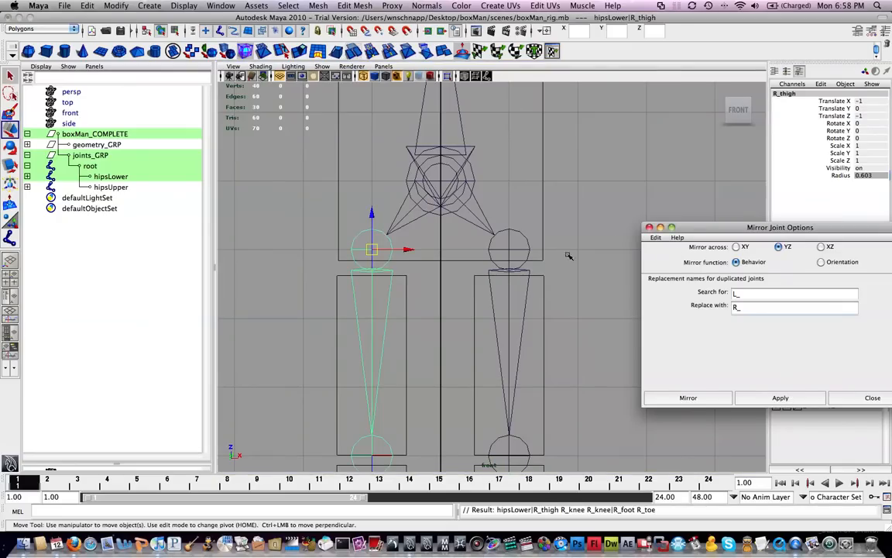
# - Switch to the perspective view and mirror the L_shoulder joint chain across YZ, replacing L_ with R_ in the names
pyautogui.keyDown('alt'); pyautogui.moveTo(574, 252); pyautogui.dragTo(587, 168, button='middle'); pyautogui.keyUp('alt')
pyautogui.press('space')
pyautogui.moveTo(587, 167); pyautogui.dragTo(592, 83)
pyautogui.keyDown('alt'); pyautogui.moveTo(462, 289); pyautogui.dragTo(584, 310); pyautogui.keyUp('alt')
pyautogui.click(563, 245)
pyautogui.click(744, 397)
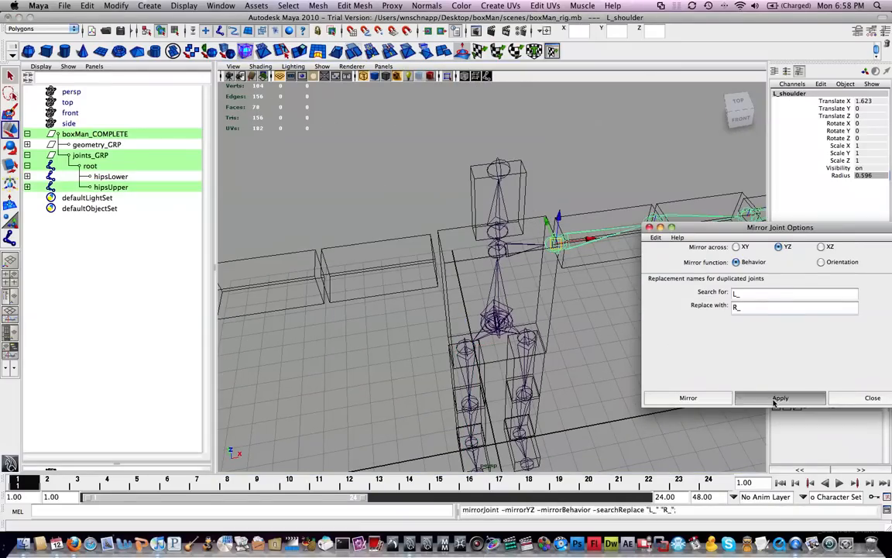
# - Expand hipsUpper, chest and hipsLower in the scene hierarchy and inspect the mirrored arm and leg joints
pyautogui.click(27, 188)
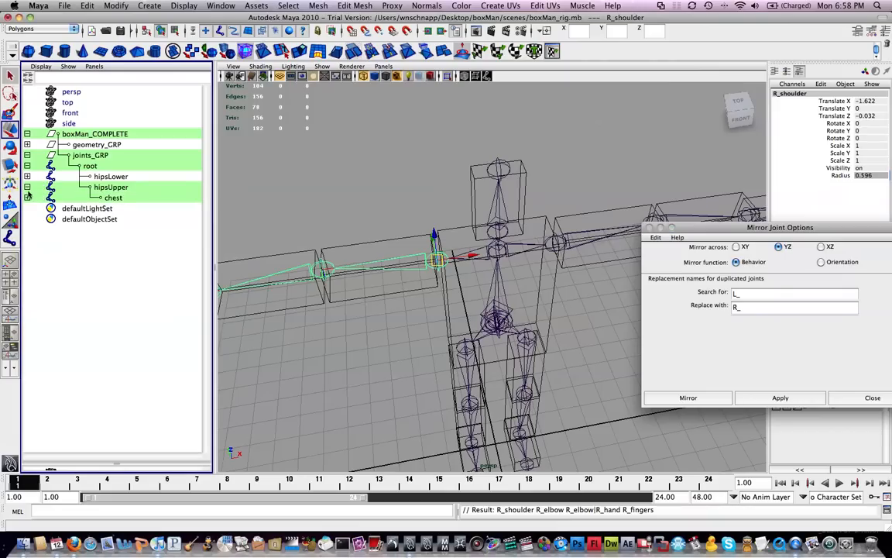
pyautogui.click(27, 197)
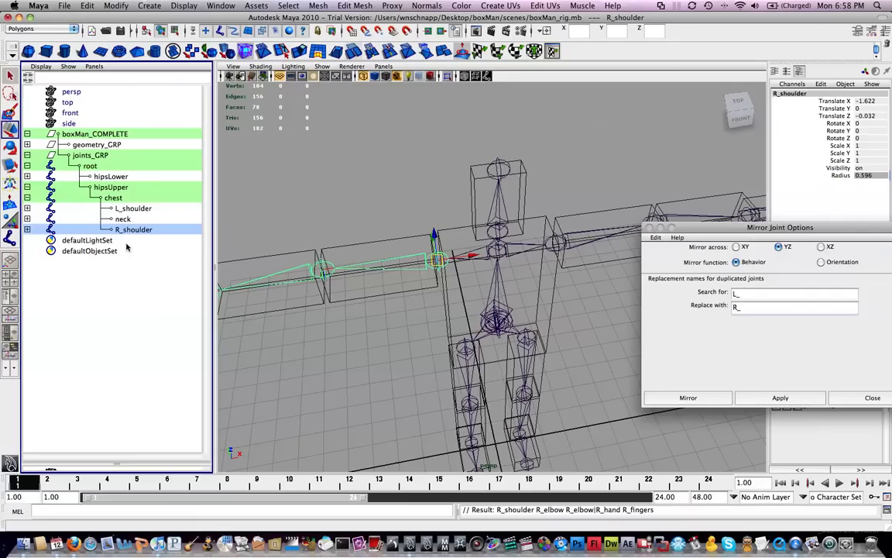
pyautogui.click(27, 176)
pyautogui.keyDown('alt'); pyautogui.moveTo(461, 241); pyautogui.dragTo(457, 219); pyautogui.keyUp('alt')
pyautogui.keyDown('alt'); pyautogui.moveTo(358, 211); pyautogui.dragTo(411, 180); pyautogui.keyUp('alt')
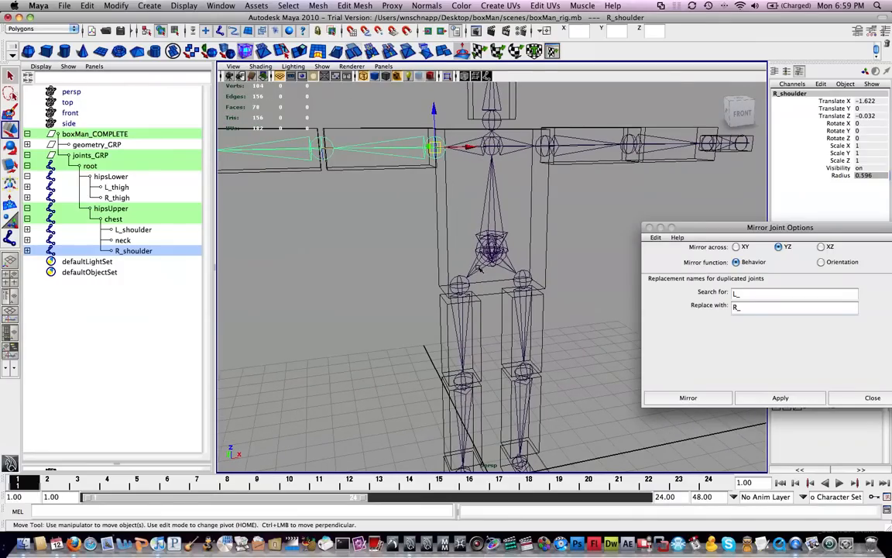
# - Unparent the L_knee joint from L_thigh
pyautogui.keyDown('alt'); pyautogui.moveTo(481, 268); pyautogui.dragTo(447, 211); pyautogui.keyUp('alt')
pyautogui.keyDown('alt'); pyautogui.moveTo(447, 211); pyautogui.dragTo(454, 241, button='middle'); pyautogui.keyUp('alt')
pyautogui.scroll(5, 462, 228)
pyautogui.keyDown('alt'); pyautogui.moveTo(462, 226); pyautogui.dragTo(478, 187, button='right'); pyautogui.keyUp('alt')
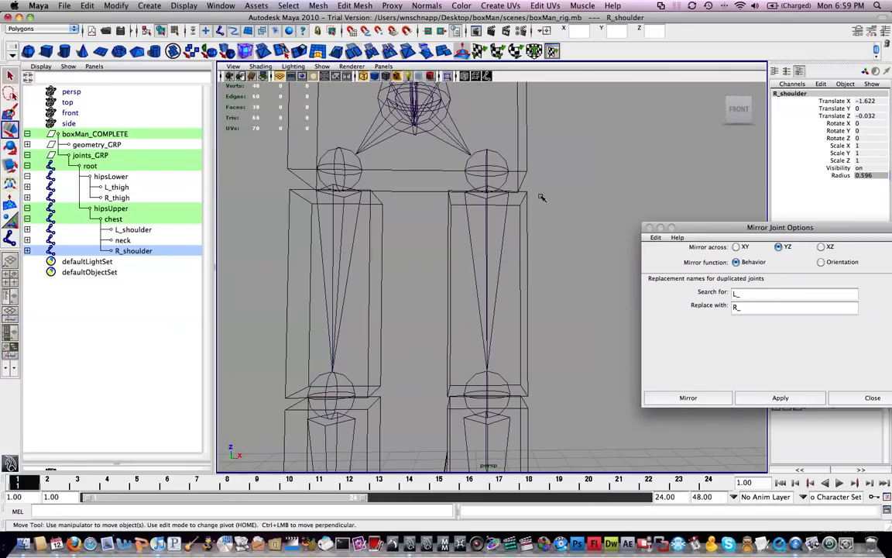
pyautogui.click(498, 158)
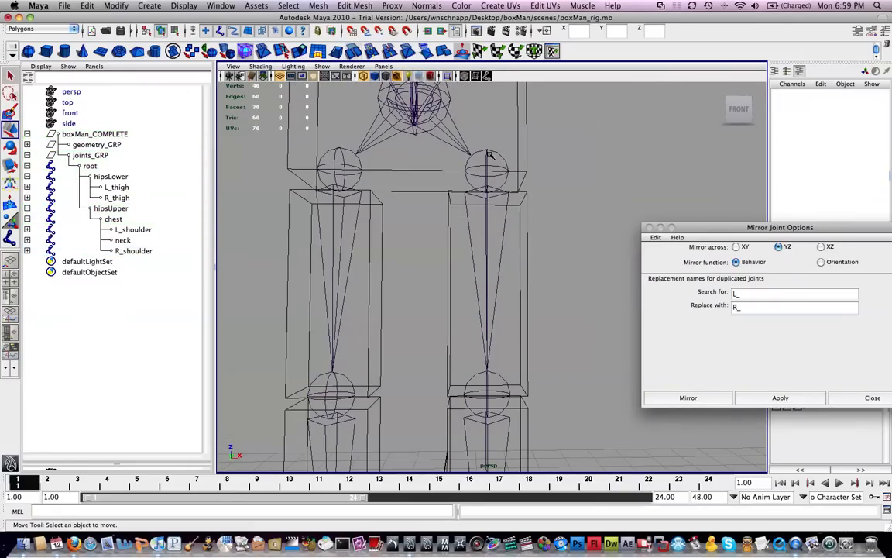
pyautogui.click(485, 151)
pyautogui.keyDown('alt'); pyautogui.moveTo(486, 204); pyautogui.dragTo(499, 226, button='middle'); pyautogui.keyUp('alt')
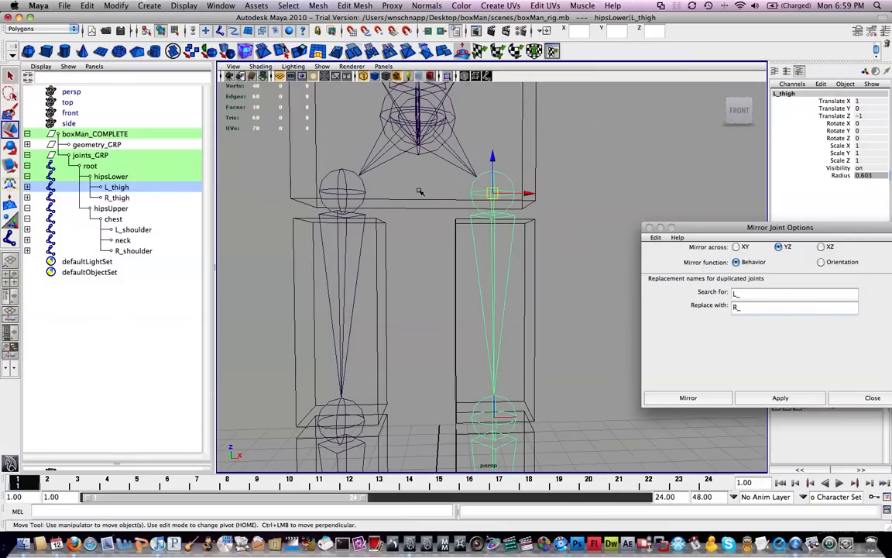
pyautogui.keyDown('alt'); pyautogui.moveTo(384, 196); pyautogui.dragTo(489, 189, button='middle'); pyautogui.keyUp('alt')
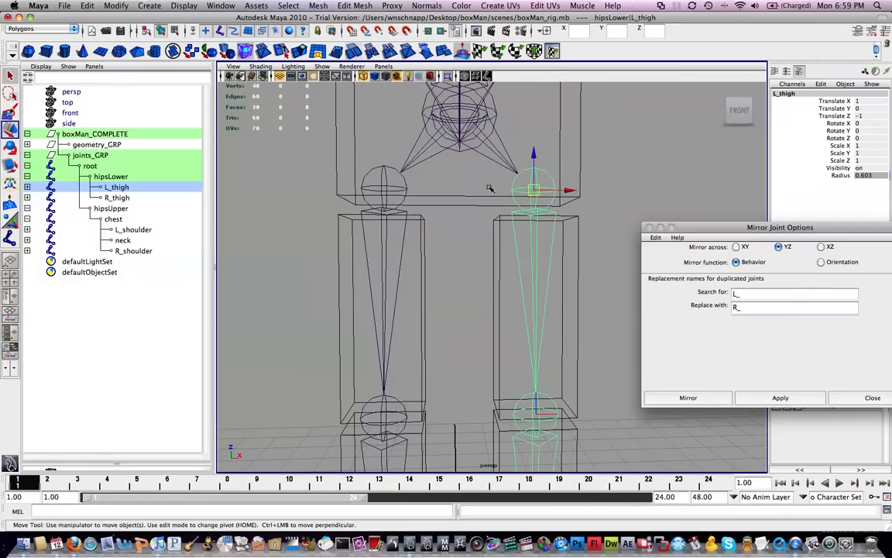
pyautogui.keyDown('alt'); pyautogui.moveTo(551, 192); pyautogui.dragTo(490, 120, button='middle'); pyautogui.keyUp('alt')
pyautogui.click(530, 364)
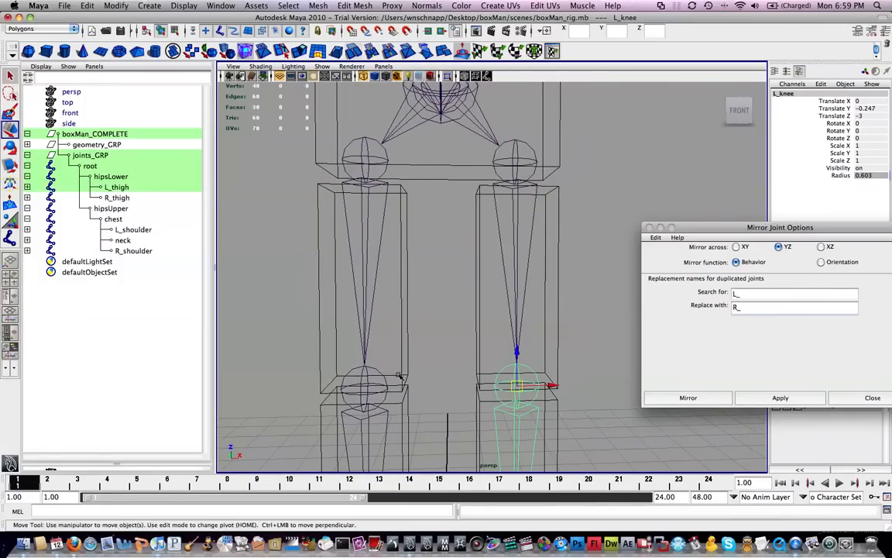
pyautogui.hotkey('shift', 'p')
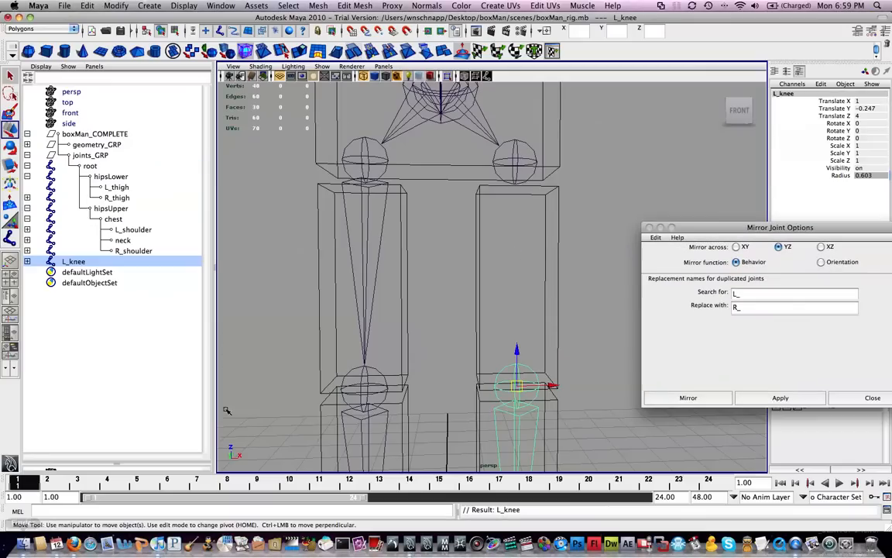
# - Unparent the R_knee joint from R_thigh
pyautogui.click(372, 381)
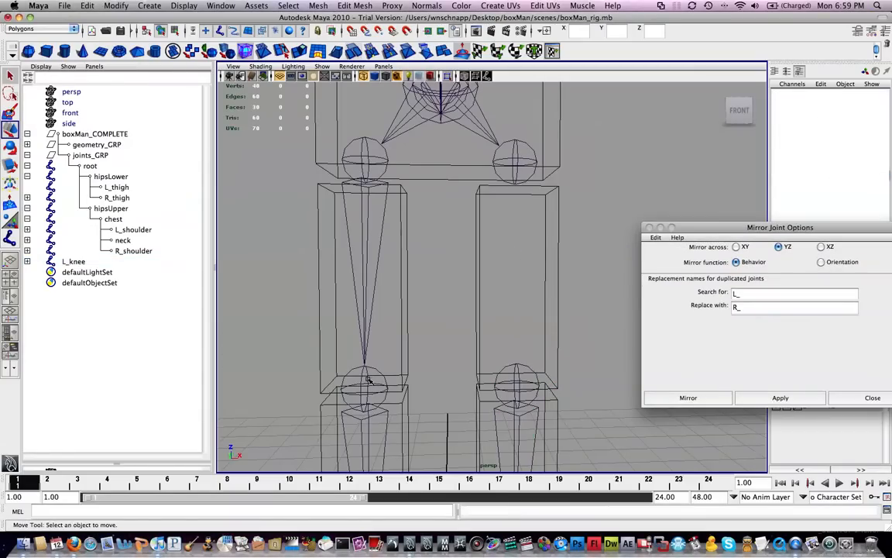
pyautogui.click(367, 378)
pyautogui.hotkey('shift', 'p')
# - Unparent the chest joint from hipsUpper
pyautogui.moveTo(406, 349)
pyautogui.keyDown('alt'); pyautogui.mouseDown(button='middle')
pyautogui.moveTo(464, 298)
pyautogui.moveTo(422, 356)
pyautogui.mouseUp(button='middle'); pyautogui.keyUp('alt')
pyautogui.click(399, 126)
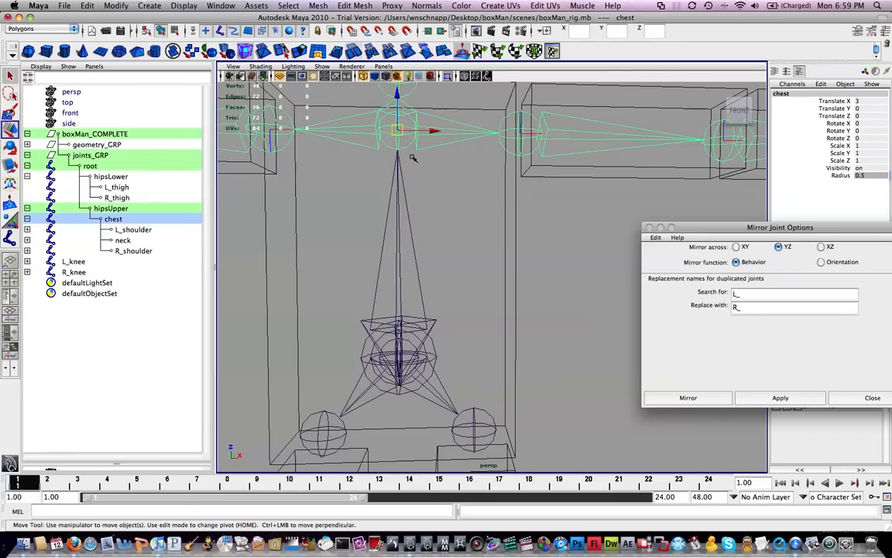
pyautogui.hotkey('shift', 'p')
# - Move the root joint down in the front view to a Translate Z of about 7.624
pyautogui.keyDown('alt'); pyautogui.moveTo(384, 345); pyautogui.dragTo(398, 303, button='middle'); pyautogui.keyUp('alt')
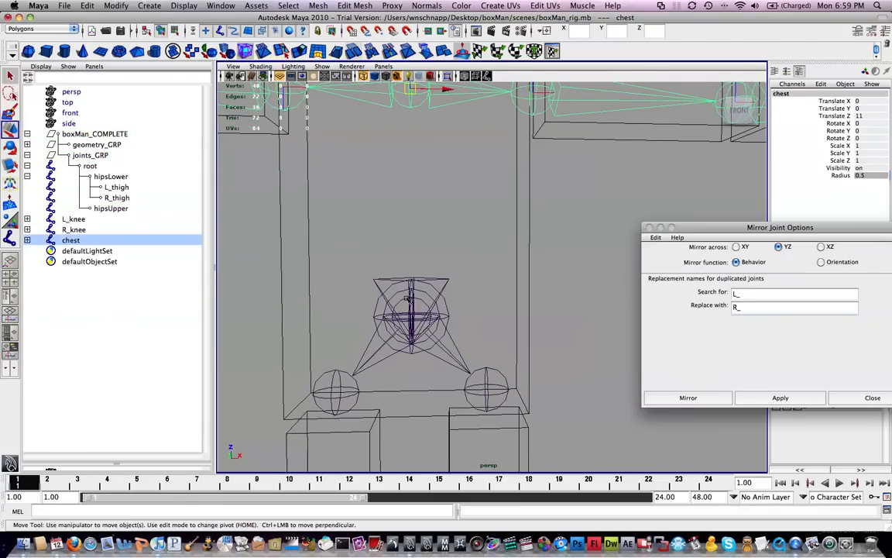
pyautogui.click(379, 302)
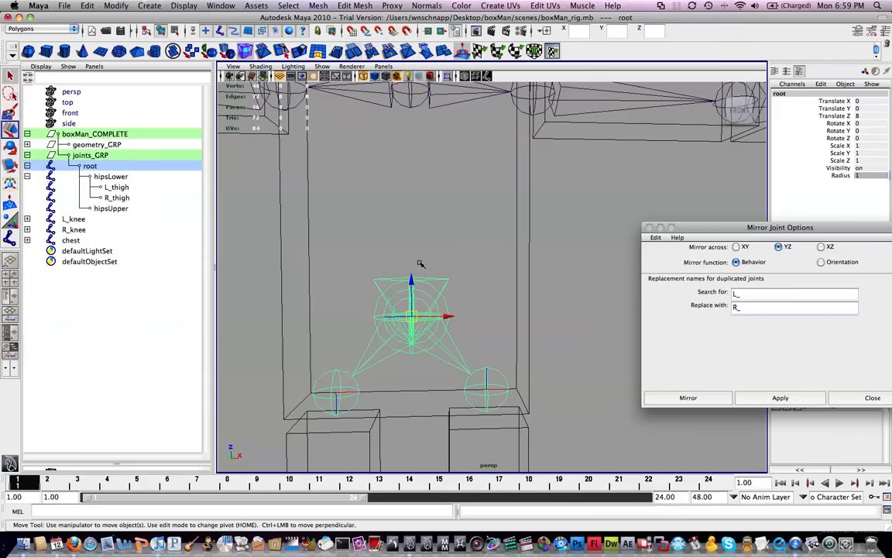
pyautogui.press('space')
pyautogui.moveTo(413, 286); pyautogui.dragTo(414, 326)
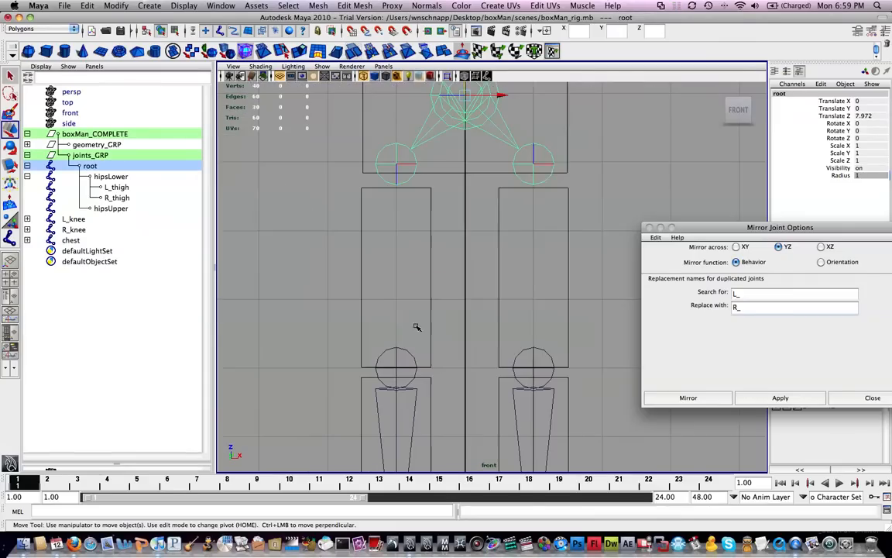
pyautogui.keyDown('alt'); pyautogui.moveTo(436, 193); pyautogui.dragTo(406, 298, button='middle'); pyautogui.keyUp('alt')
pyautogui.moveTo(436, 166); pyautogui.dragTo(438, 192)
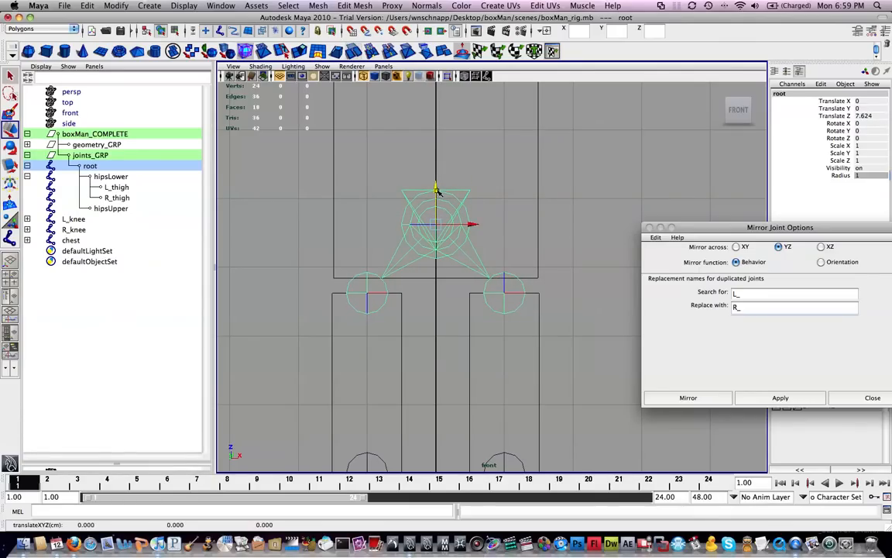
# - Unparent L_thigh and R_thigh from hipsLower and move the root joint down to a Translate Z of about 7.059
pyautogui.click(505, 275)
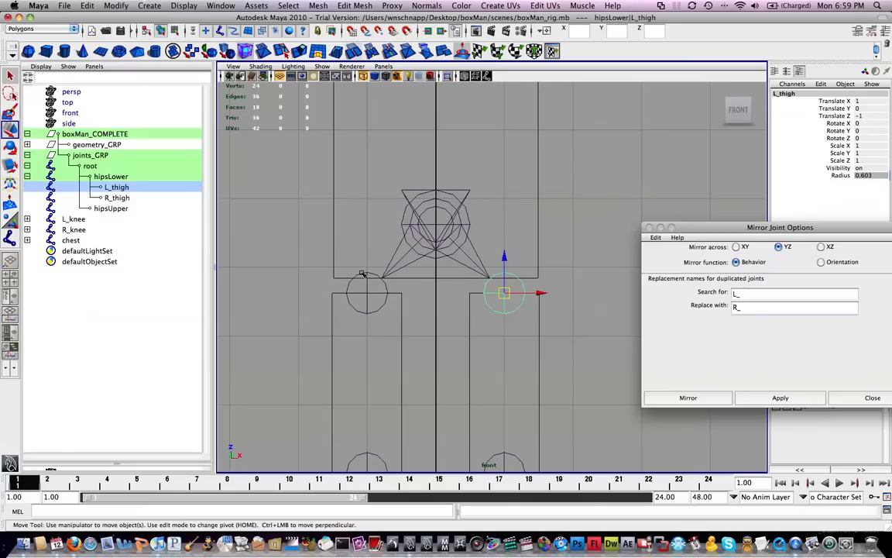
pyautogui.keyDown('shift'); pyautogui.click(363, 275); pyautogui.keyUp('shift')
pyautogui.hotkey('shift', 'p')
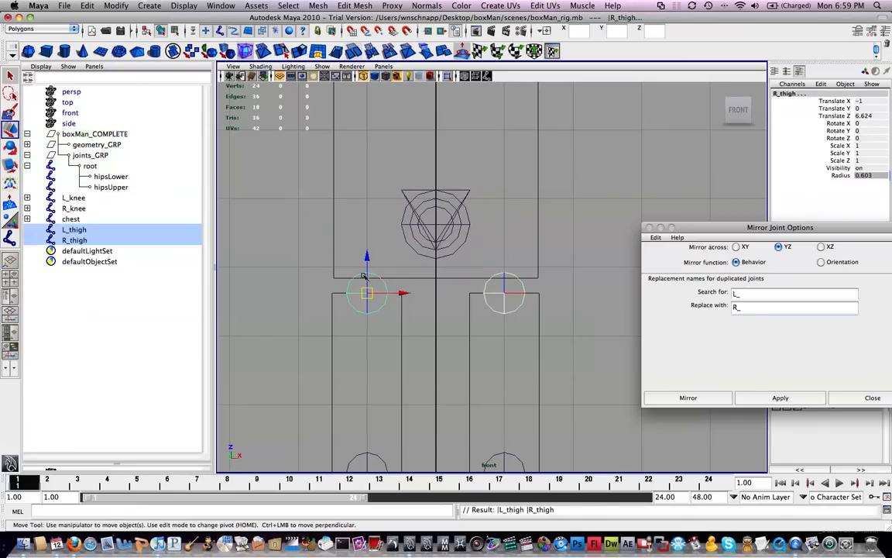
pyautogui.click(408, 213)
pyautogui.moveTo(436, 191); pyautogui.dragTo(435, 228)
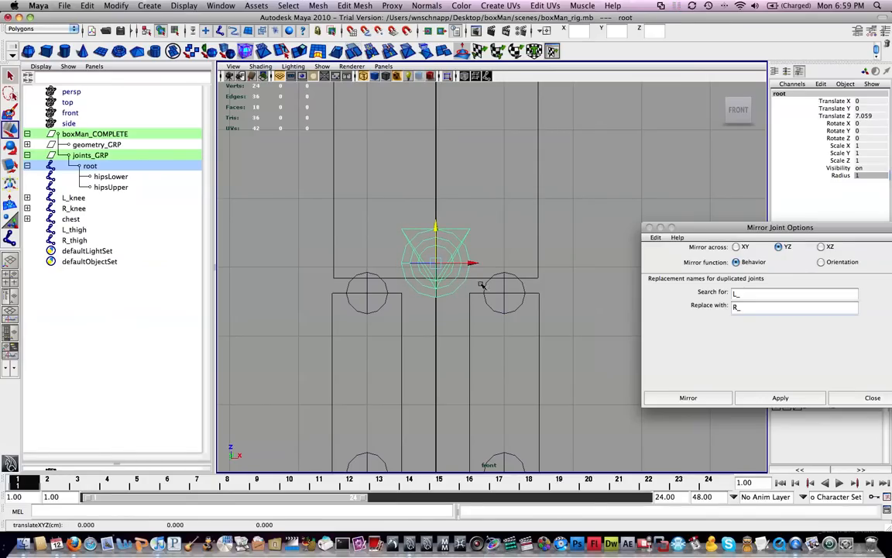
# - Parent the L_thigh joint back under hipsLower
pyautogui.click(512, 275)
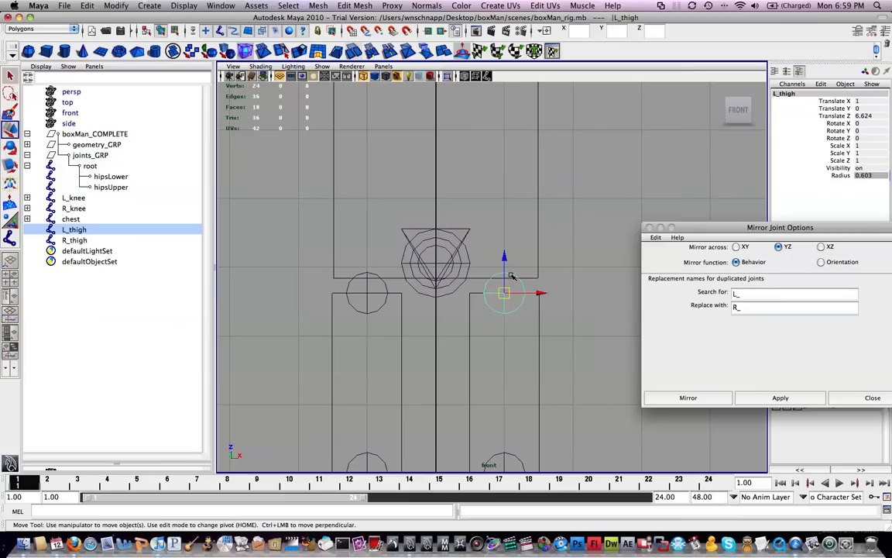
pyautogui.keyDown('shift'); pyautogui.click(447, 286); pyautogui.keyUp('shift')
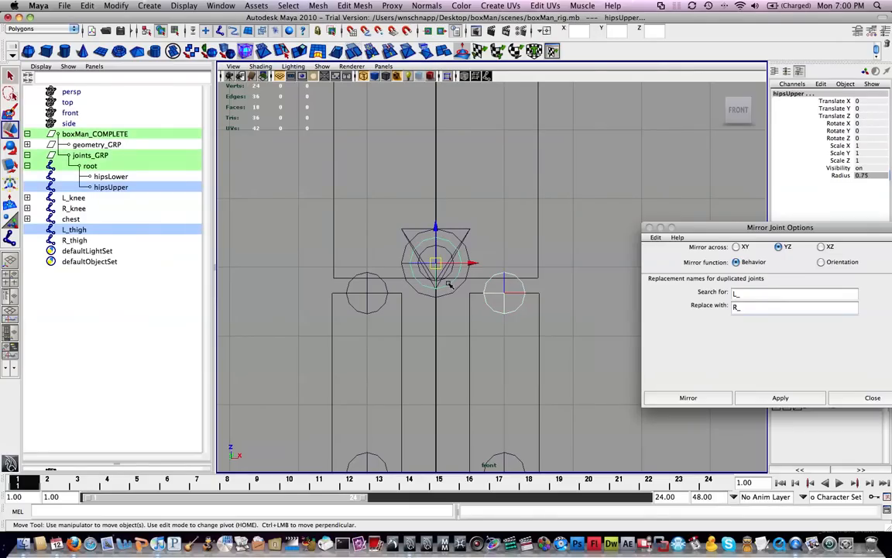
pyautogui.click(513, 275)
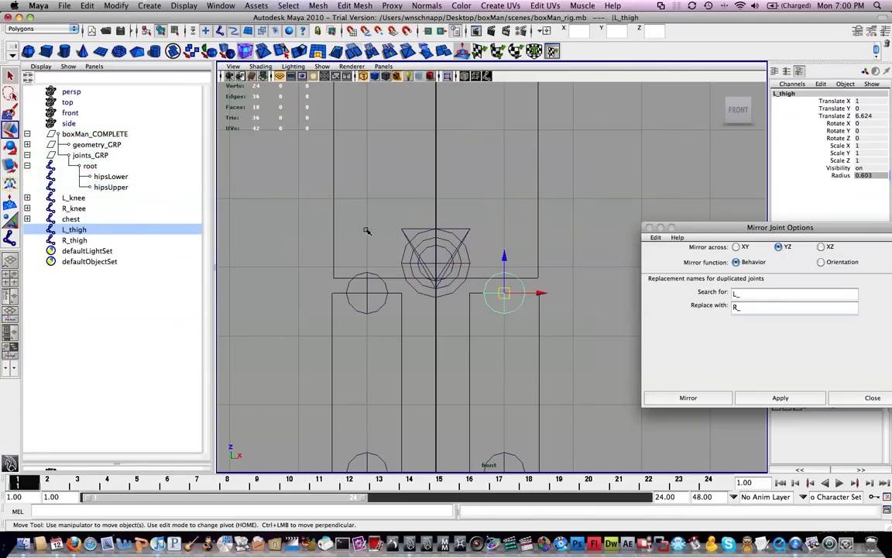
pyautogui.keyDown('shift'); pyautogui.click(450, 253); pyautogui.keyUp('shift')
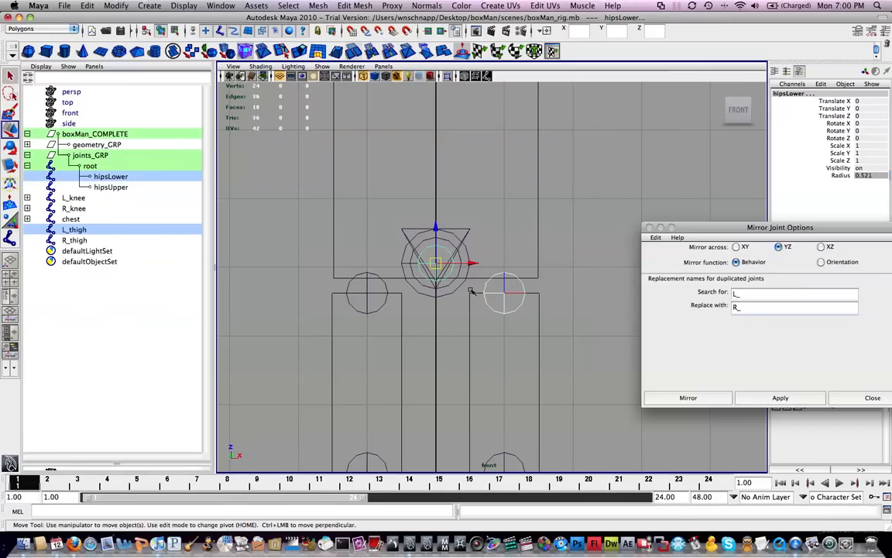
pyautogui.press('p')
# - Parent the R_thigh joint back under hipsLower
pyautogui.click(378, 275)
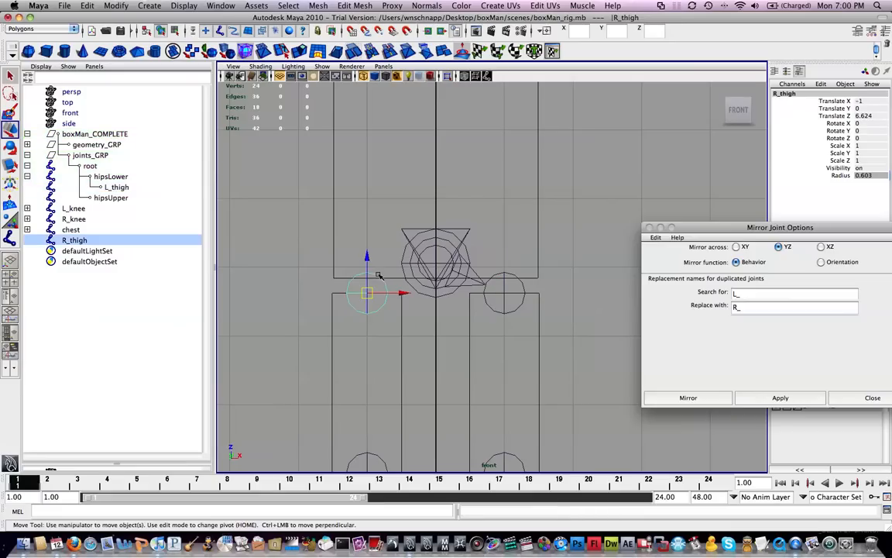
pyautogui.keyDown('shift'); pyautogui.click(430, 249); pyautogui.keyUp('shift')
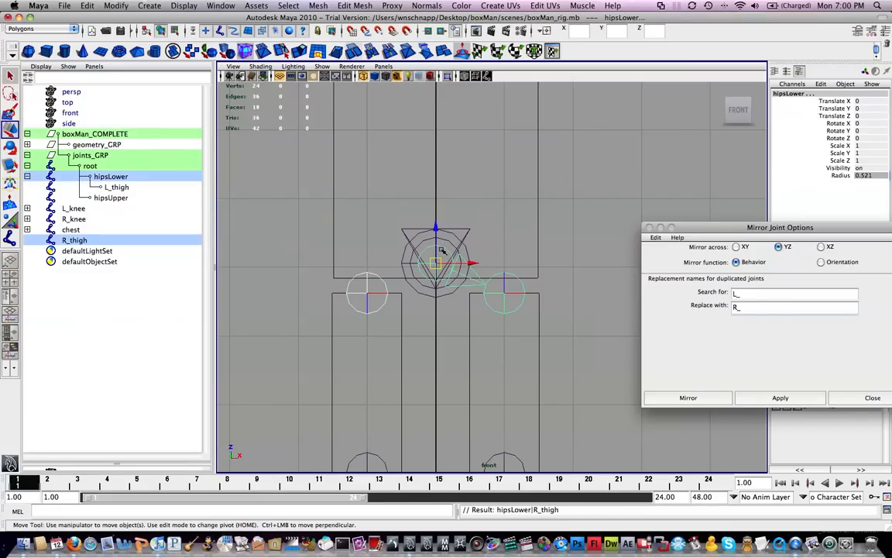
pyautogui.press('p')
# - Parent the L_knee joint back under L_thigh
pyautogui.click(503, 460)
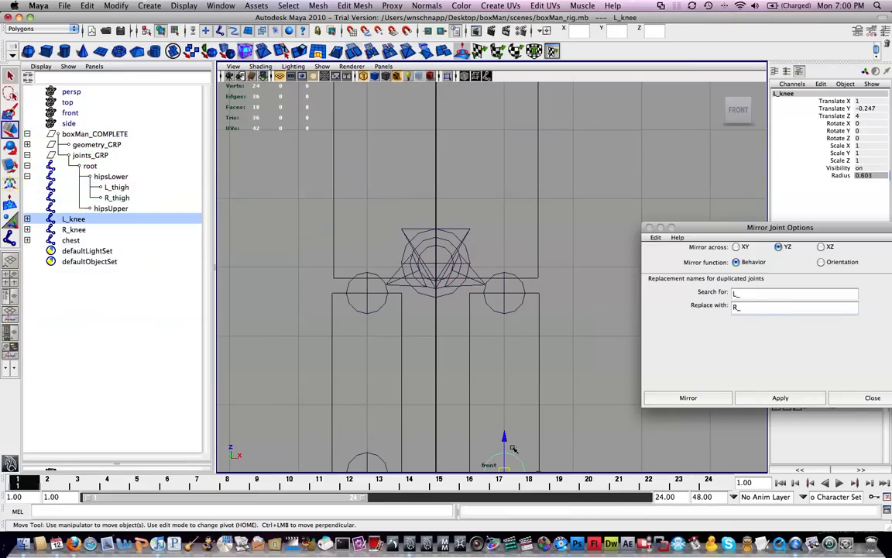
pyautogui.keyDown('shift'); pyautogui.click(522, 306); pyautogui.keyUp('shift')
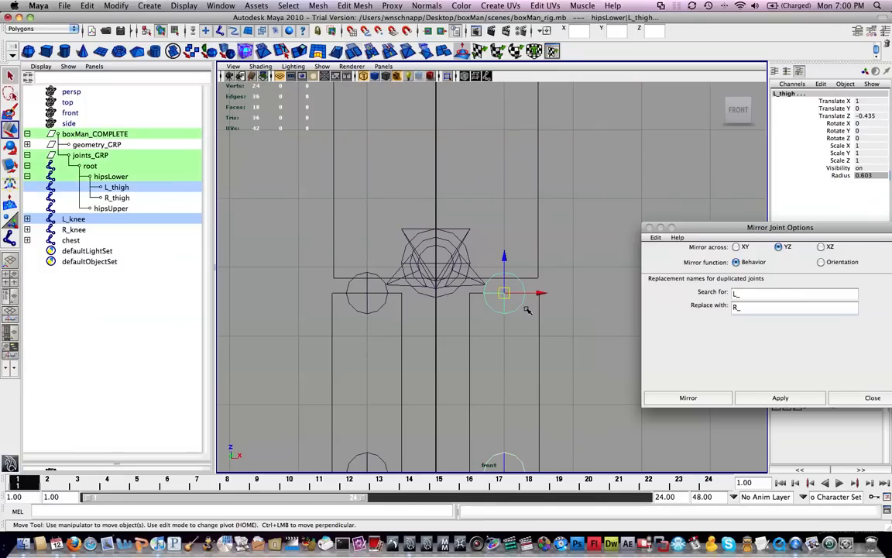
pyautogui.press('p')
# - Parent the R_knee joint back under R_thigh
pyautogui.click(368, 457)
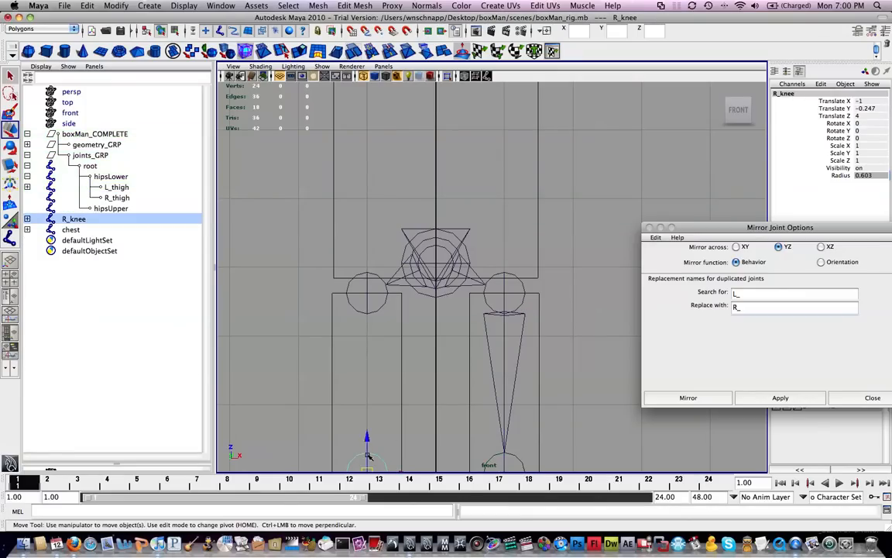
pyautogui.press('z')
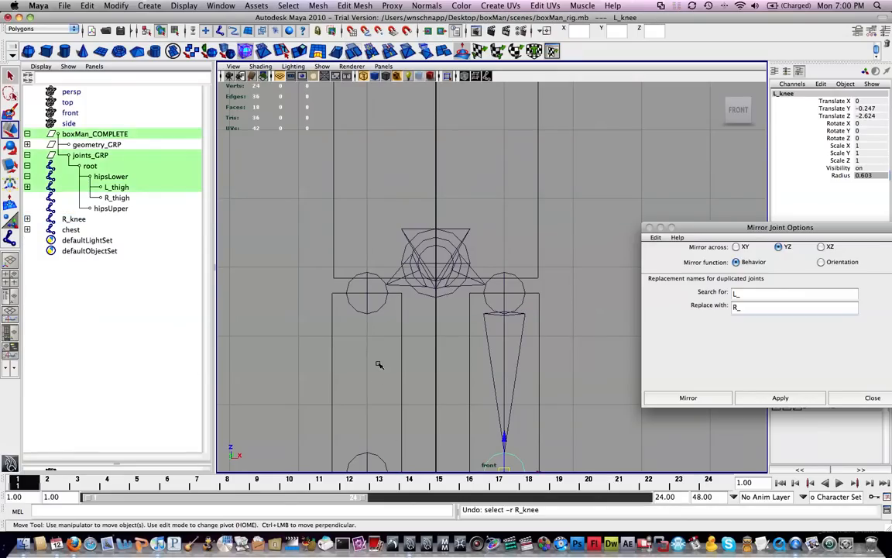
pyautogui.click(370, 465)
pyautogui.keyDown('shift'); pyautogui.click(383, 311); pyautogui.keyUp('shift')
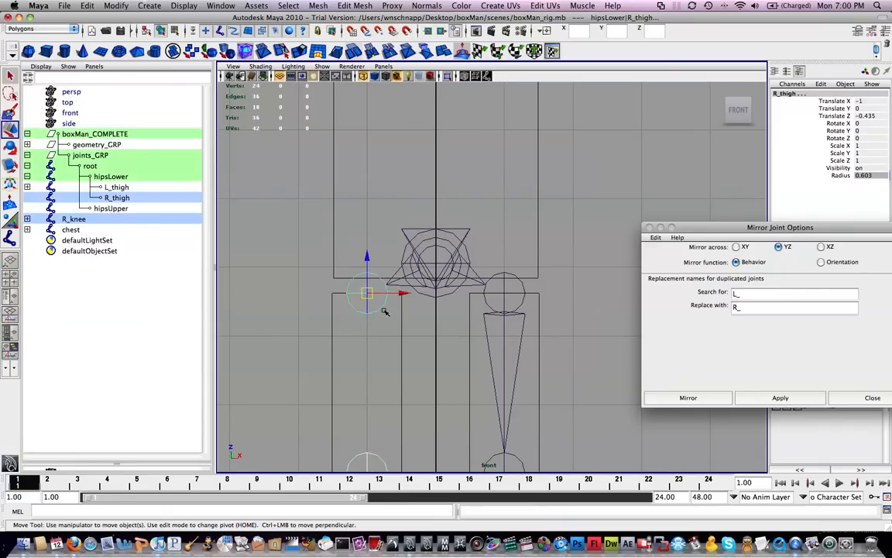
pyautogui.press('p')
# - Parent the chest joint under hipsUpper
pyautogui.keyDown('alt'); pyautogui.moveTo(495, 169); pyautogui.dragTo(475, 307, button='middle'); pyautogui.keyUp('alt')
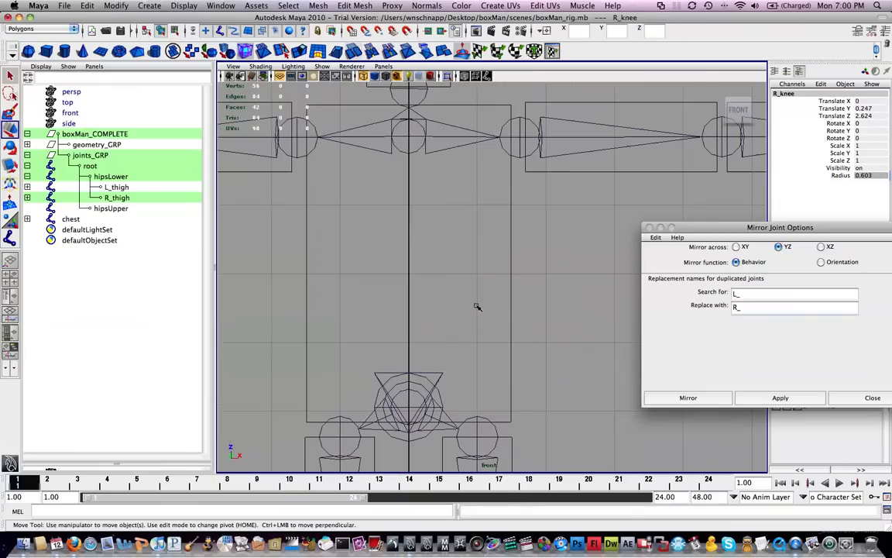
pyautogui.moveTo(384, 130); pyautogui.dragTo(428, 157)
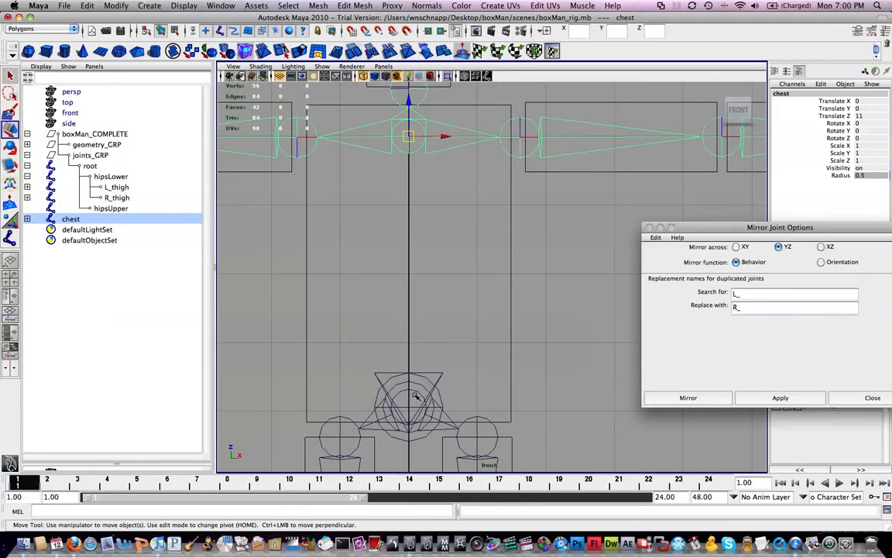
pyautogui.keyDown('shift'); pyautogui.click(443, 402); pyautogui.keyUp('shift')
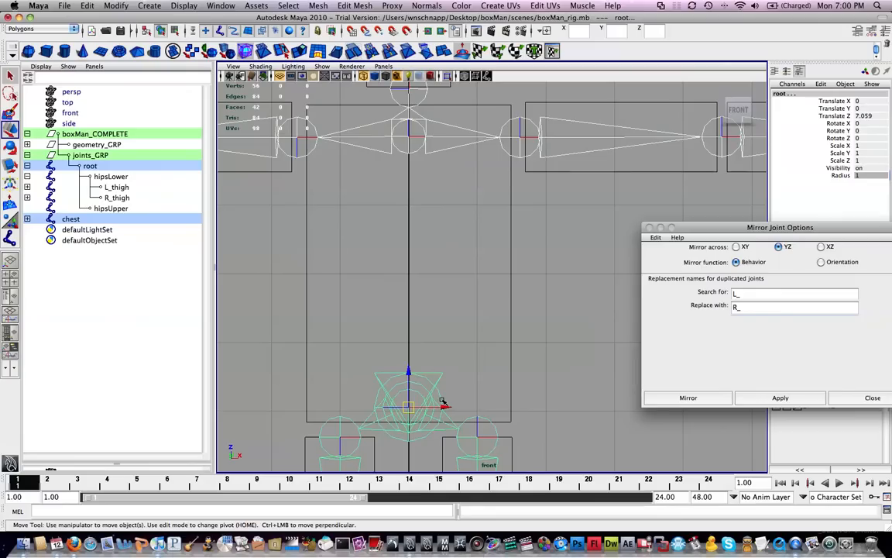
pyautogui.click(401, 121)
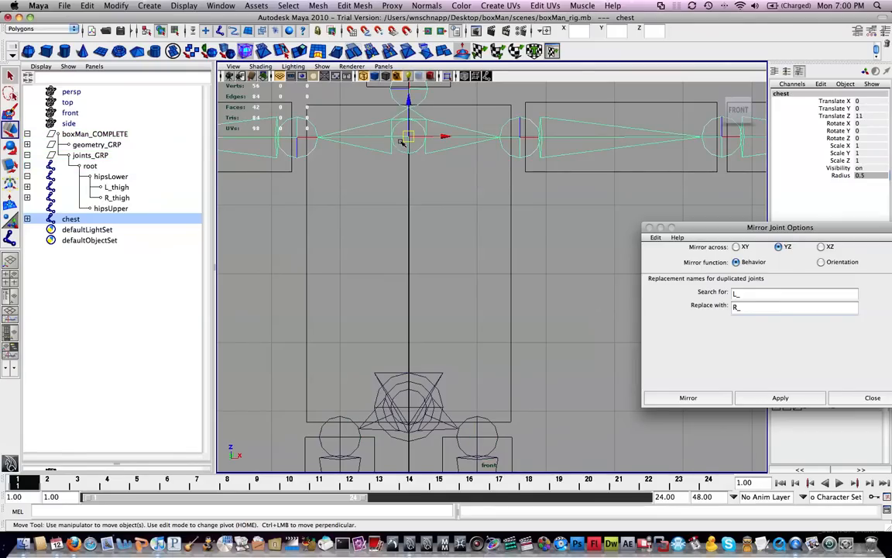
pyautogui.click(404, 383)
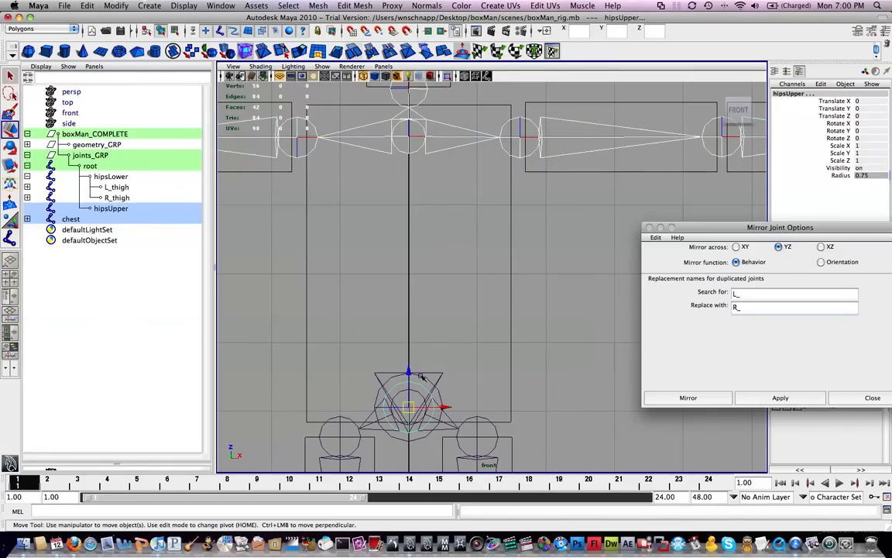
pyautogui.press('p')
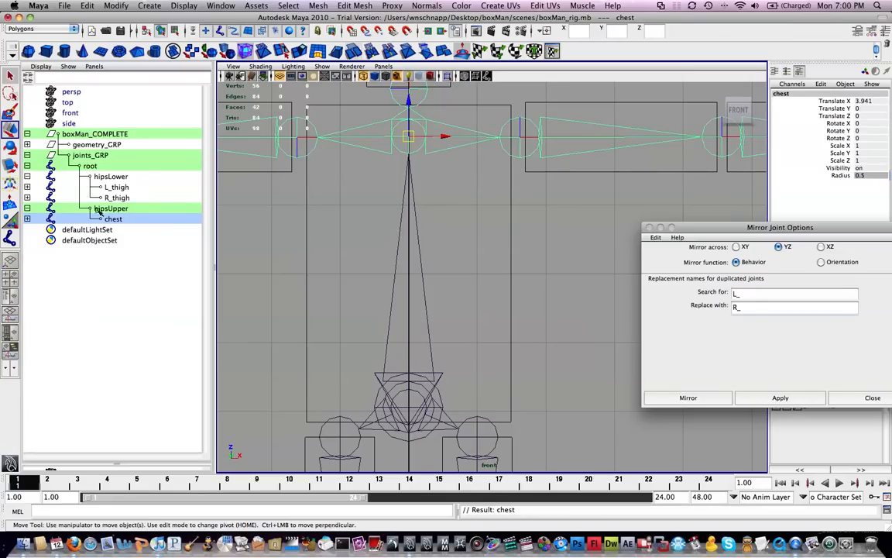
# - Switch from the front view to the perspective view and close the Mirror Joint Options window
pyautogui.moveTo(386, 217)
pyautogui.keyDown('alt'); pyautogui.mouseDown(button='middle')
pyautogui.moveTo(384, 241)
pyautogui.moveTo(454, 306)
pyautogui.mouseUp(button='middle'); pyautogui.keyUp('alt')
pyautogui.press('space')
pyautogui.moveTo(452, 305); pyautogui.dragTo(447, 232)
pyautogui.keyDown('alt'); pyautogui.moveTo(489, 285); pyautogui.dragTo(456, 299); pyautogui.keyUp('alt')
pyautogui.scroll(-4, 456, 299)
pyautogui.keyDown('alt'); pyautogui.moveTo(454, 298); pyautogui.dragTo(442, 251, button='middle'); pyautogui.keyUp('alt')
pyautogui.keyDown('alt'); pyautogui.moveTo(442, 251); pyautogui.dragTo(506, 276); pyautogui.keyUp('alt')
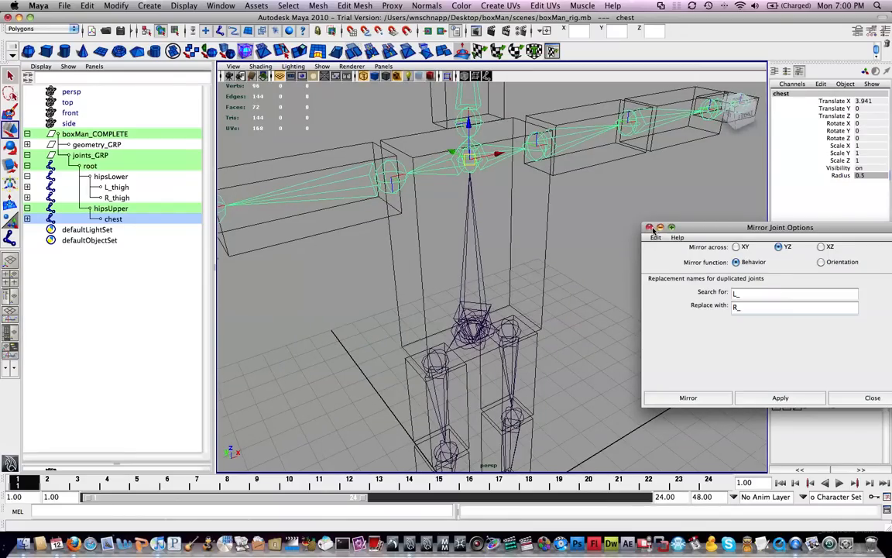
pyautogui.click(650, 228)
# - Toggle the visibility of joints_LYR off and back on, and inspect the reconnected hip, leg and chest joints from several angles
pyautogui.click(777, 397)
pyautogui.click(777, 397)
pyautogui.keyDown('alt'); pyautogui.moveTo(451, 278); pyautogui.dragTo(423, 369); pyautogui.keyUp('alt')
pyautogui.keyDown('alt'); pyautogui.moveTo(342, 320); pyautogui.dragTo(386, 228, button='middle'); pyautogui.keyUp('alt')
pyautogui.keyDown('alt'); pyautogui.moveTo(385, 229); pyautogui.dragTo(210, 205); pyautogui.keyUp('alt')
pyautogui.keyDown('alt'); pyautogui.moveTo(565, 313); pyautogui.dragTo(445, 316, button='middle'); pyautogui.keyUp('alt')
pyautogui.keyDown('alt'); pyautogui.moveTo(445, 313); pyautogui.dragTo(468, 316); pyautogui.keyUp('alt')
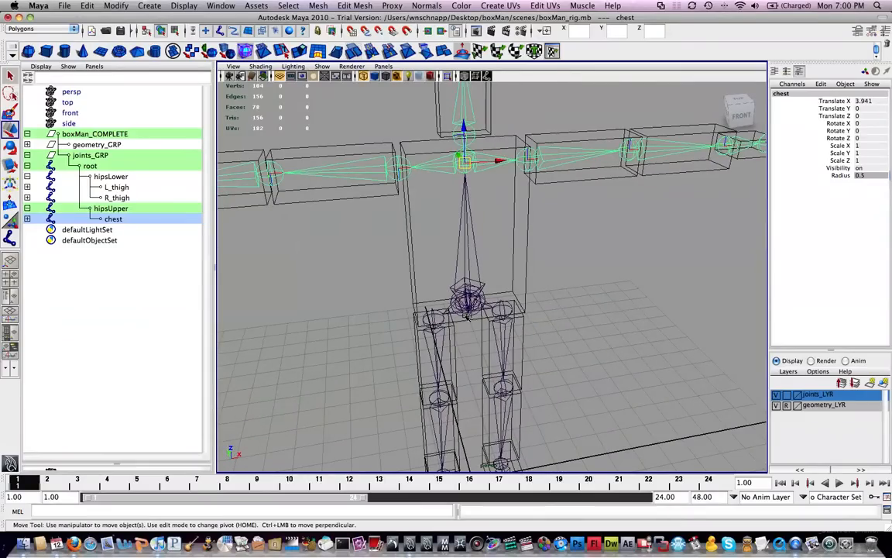
pyautogui.keyDown('alt'); pyautogui.moveTo(522, 263); pyautogui.dragTo(534, 294, button='middle'); pyautogui.keyUp('alt')
pyautogui.keyDown('alt'); pyautogui.moveTo(533, 295); pyautogui.dragTo(512, 297); pyautogui.keyUp('alt')
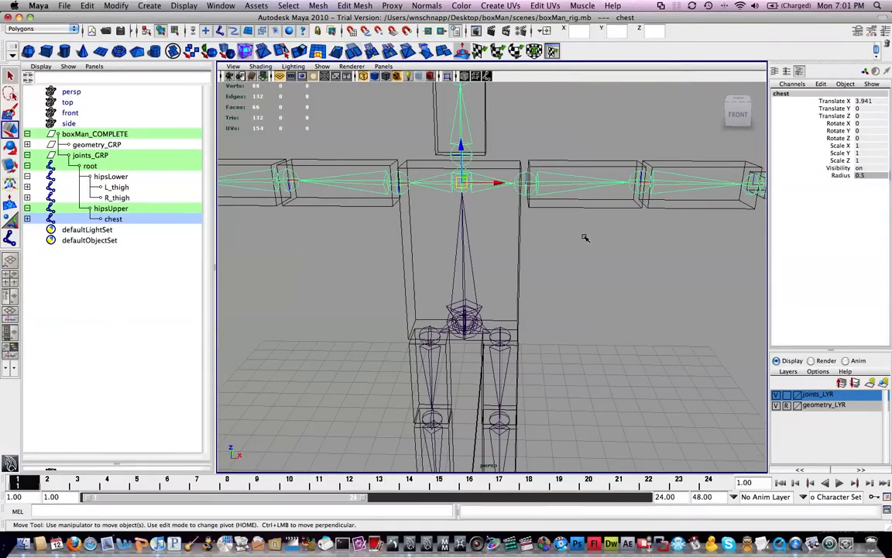
pyautogui.keyDown('alt'); pyautogui.moveTo(585, 283); pyautogui.dragTo(505, 191, button='middle'); pyautogui.keyUp('alt')
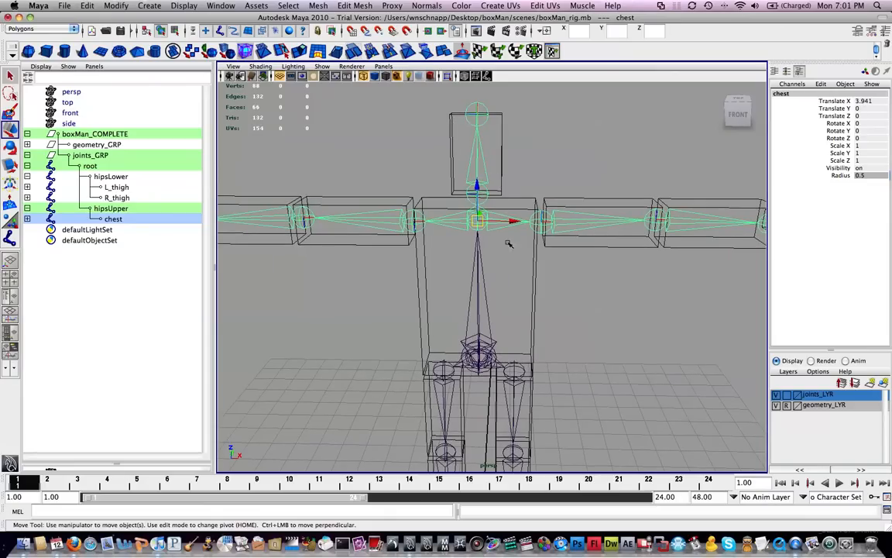
pyautogui.keyDown('alt'); pyautogui.moveTo(545, 289); pyautogui.dragTo(555, 239); pyautogui.keyUp('alt')
# - Show all open windows at once to choose another one
pyautogui.press('F9')
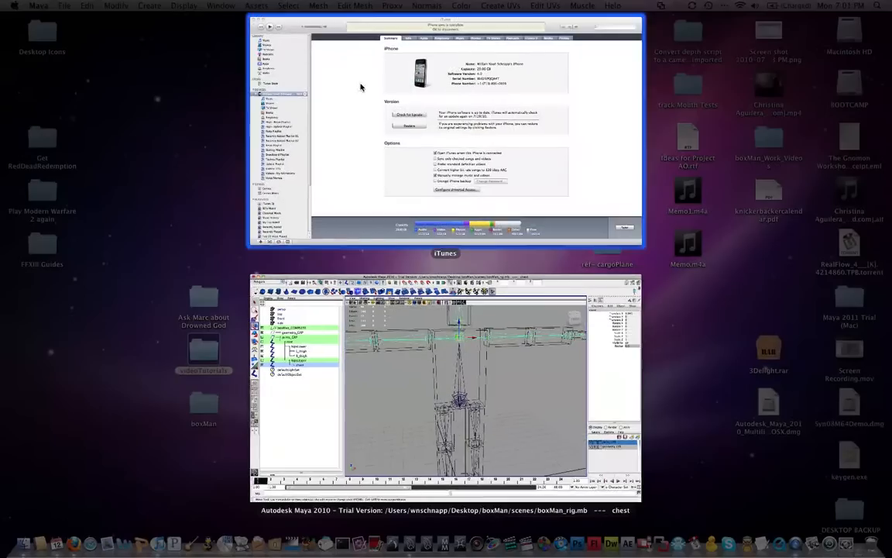